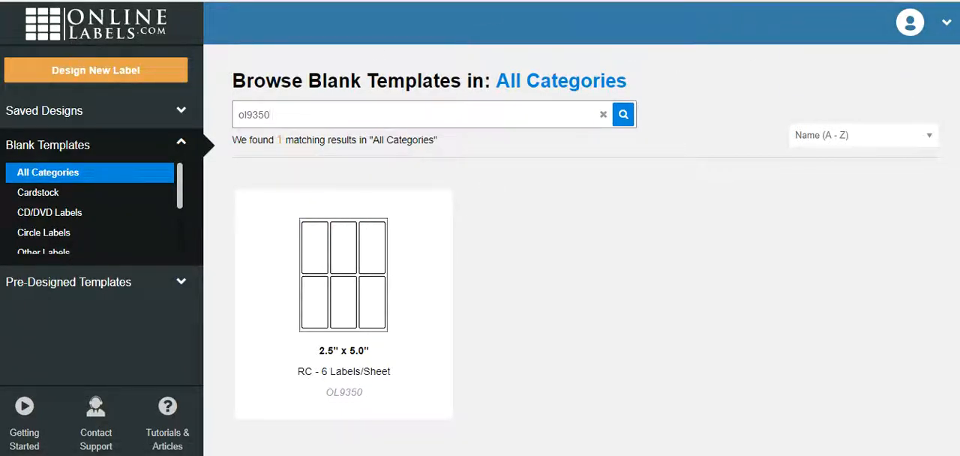
left_click(908, 36)
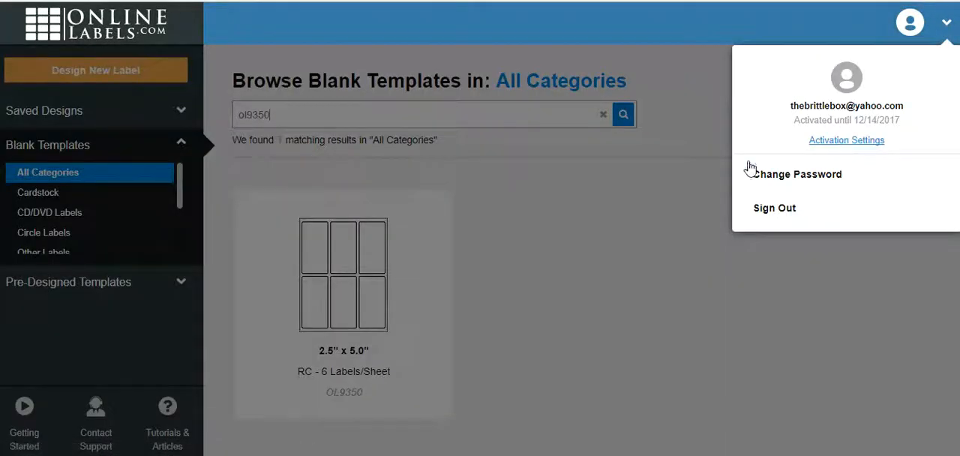
left_click(624, 166)
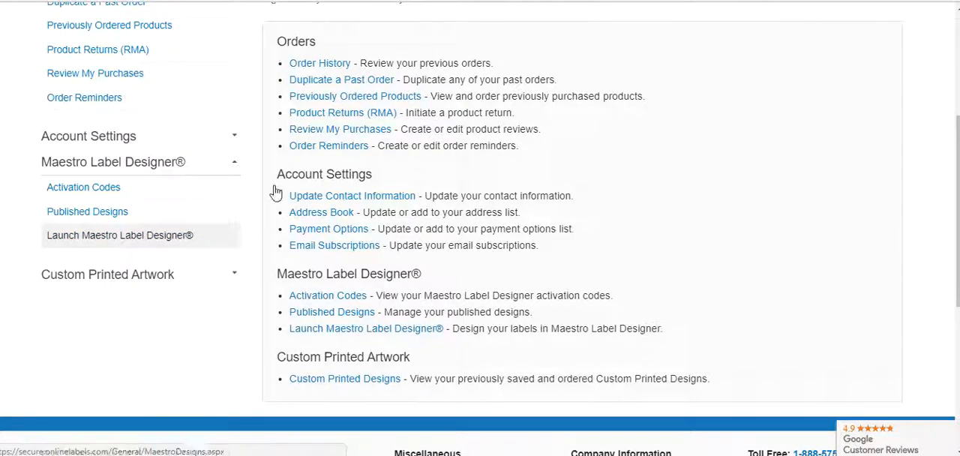
scroll(275, 193, "up", 1)
scroll(957, 23, "up", 2)
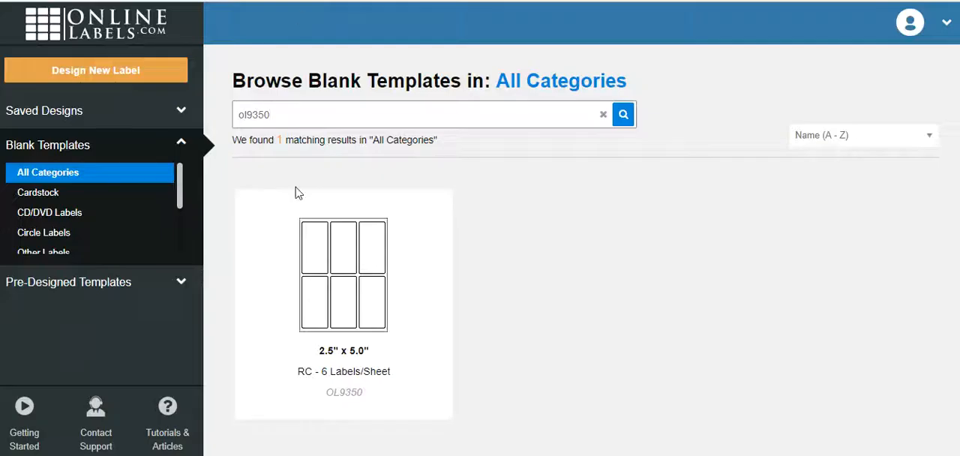
Start a new design from the OL9350 2.5" x 5.0" blank template in Standard Design Mode.
left_click(373, 303)
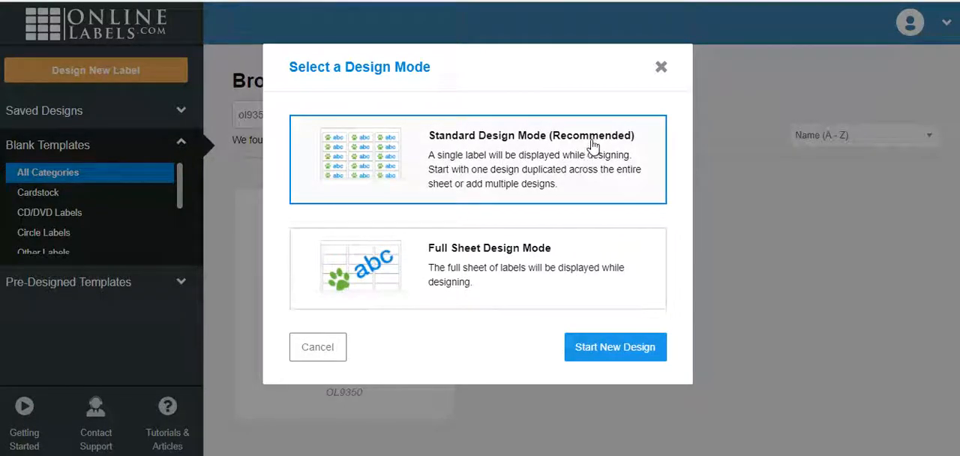
left_click(583, 283)
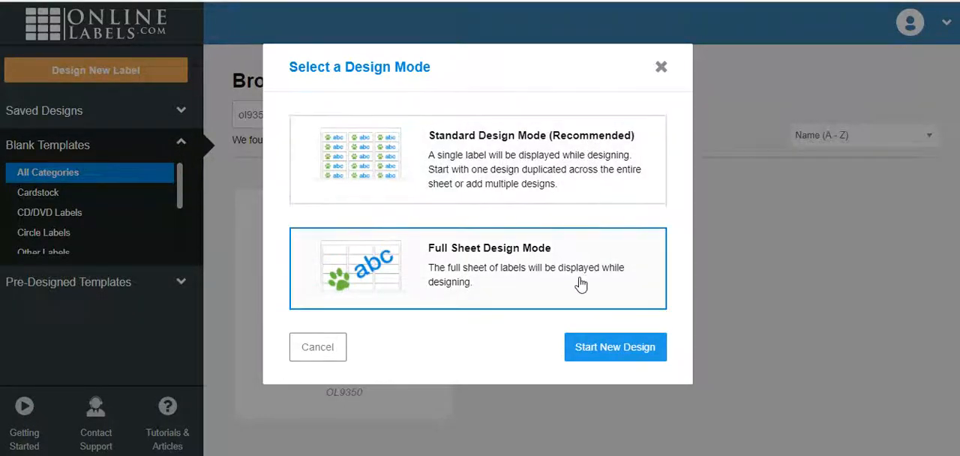
left_click(598, 159)
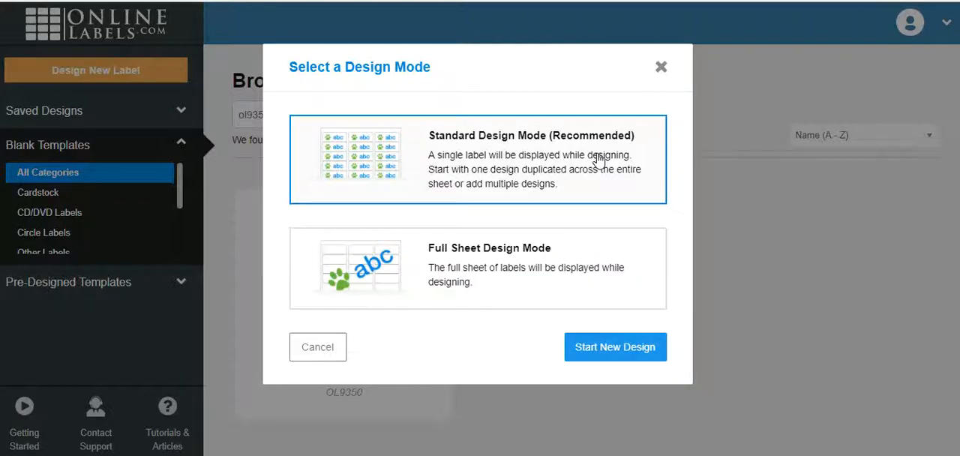
left_click(628, 353)
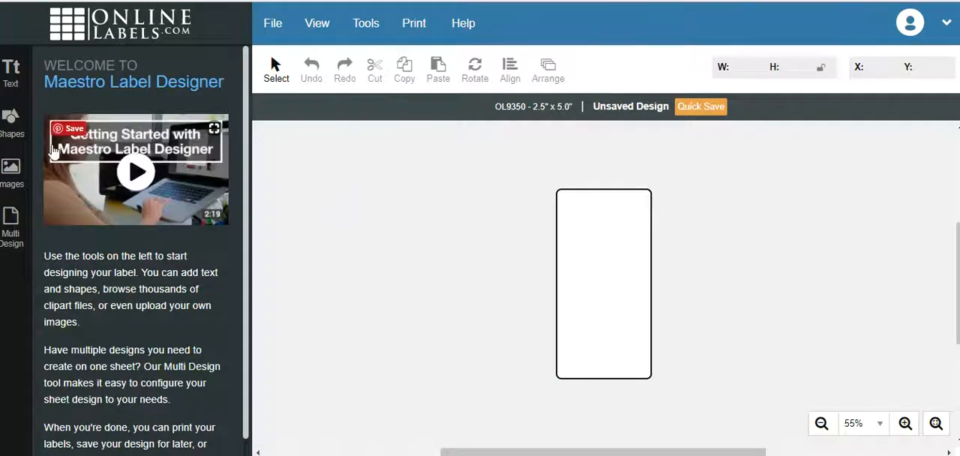
Begin a text entry for the label with the company line "THE BRITTLE BOX CANDY CO".
left_click(12, 81)
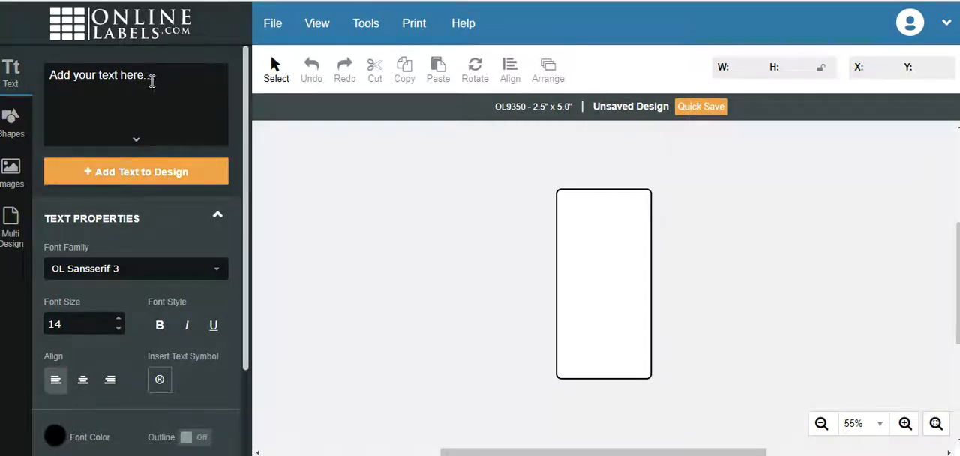
left_click(114, 70)
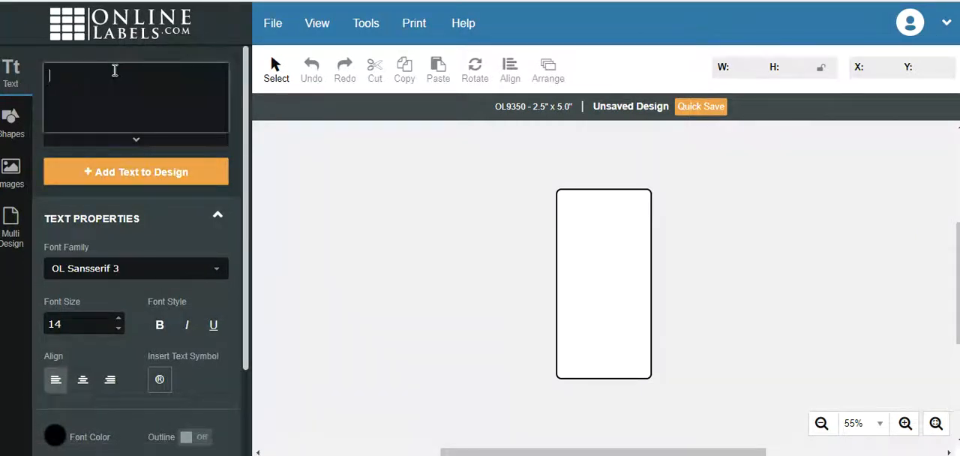
type("THE BRITTLE BOX")
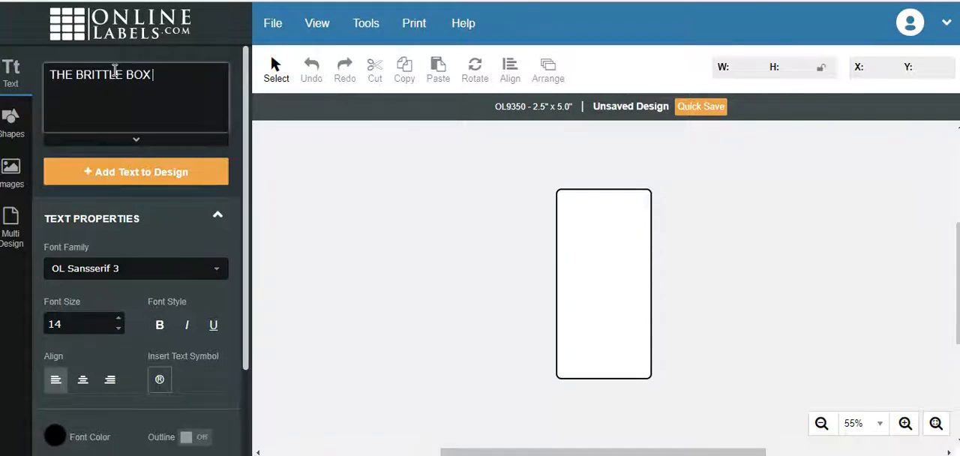
type(" CANDY CO")
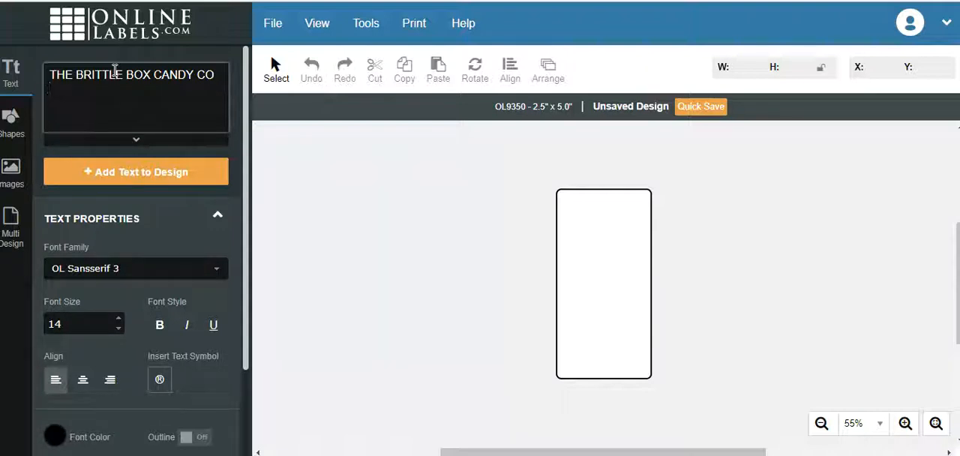
Add the product line "PEANUT BRITTLE" and the weight line "NET WT 16 OZ" below the company line.
type("PEANUT BRITTLE")
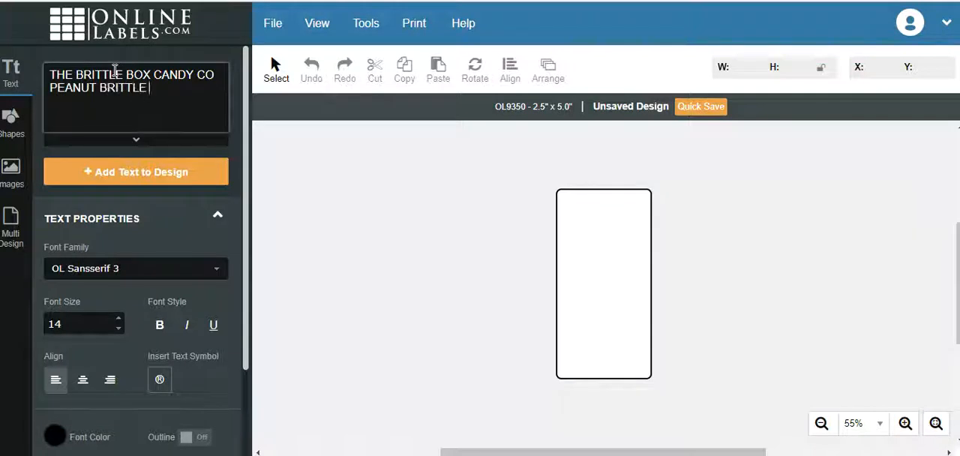
key("Return")
type("N")
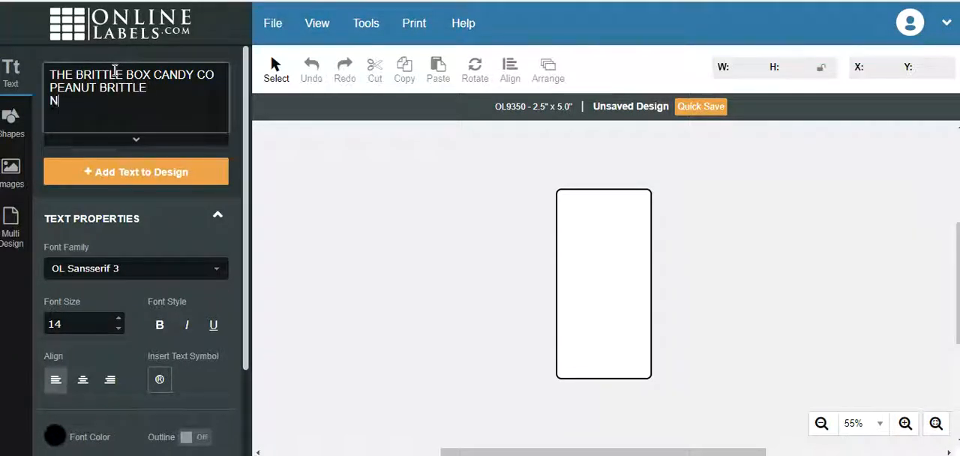
type("ET WT 16")
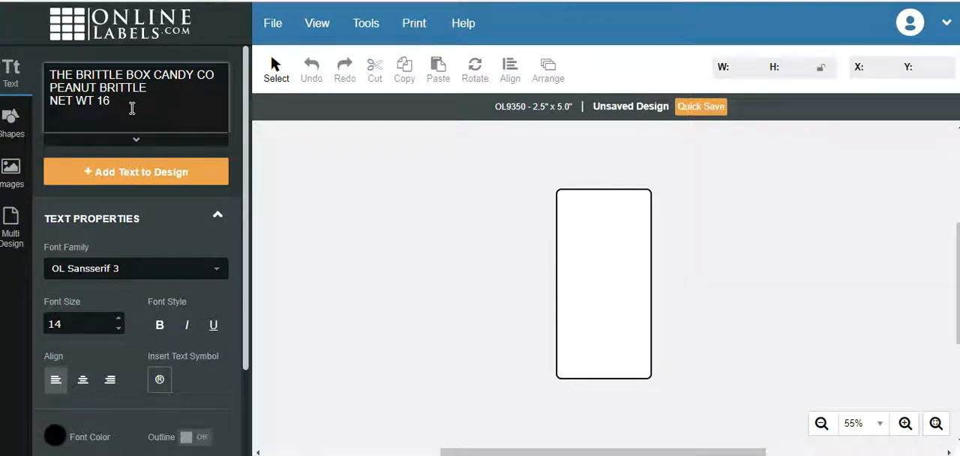
type("OZ")
Add the ingredients on new lines: "INGREDIENTS: PEANUTS, CORN SYRUP, SUGAR" followed by "BAKING SODA,".
key("Return")
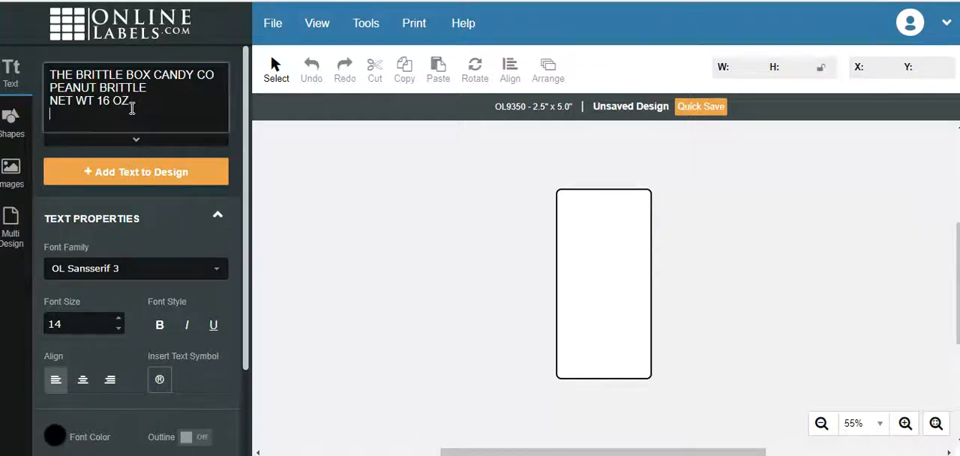
type("INGREDIENTD")
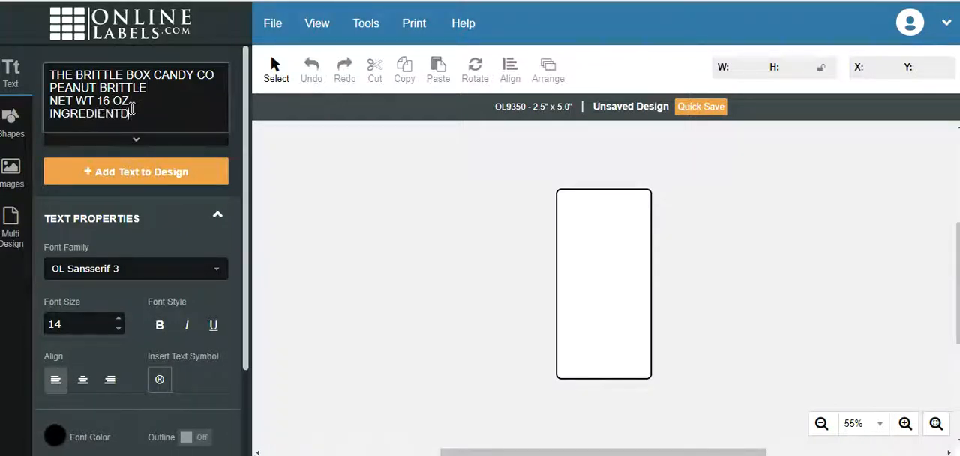
key("BackSpace")
key("BackSpace")
type("TS:")
type("PEANU")
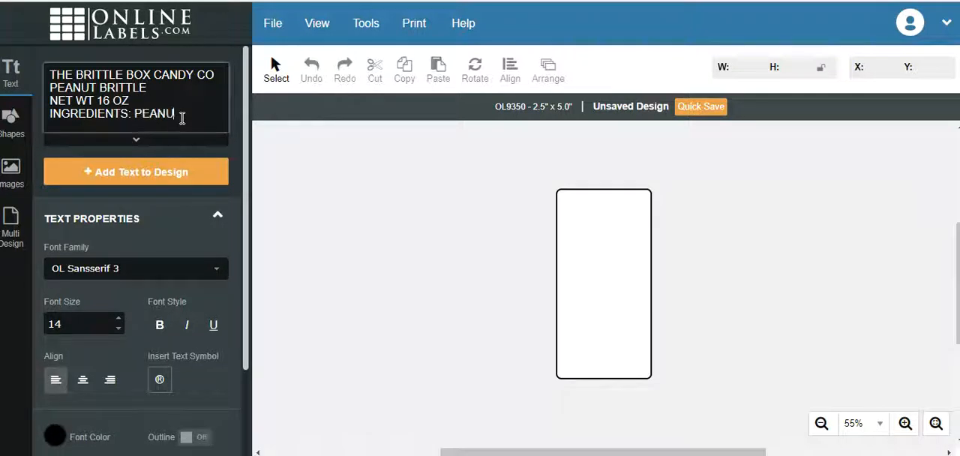
type("TS, C")
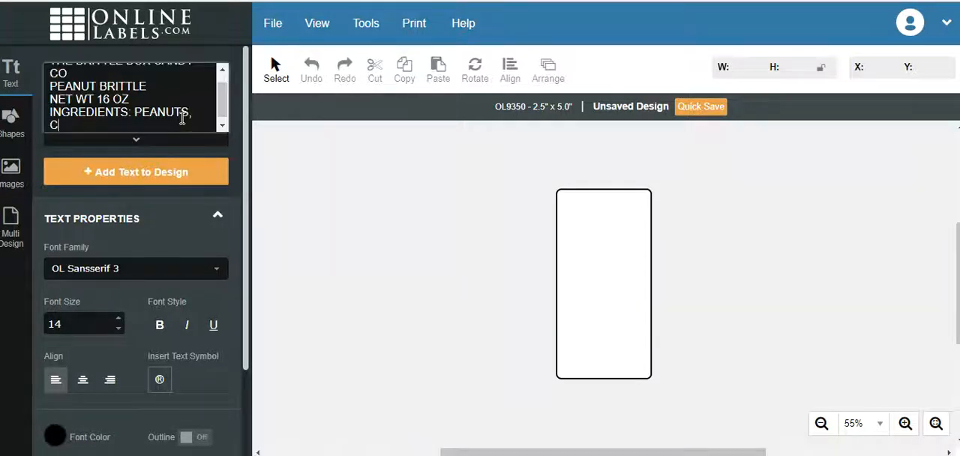
type("ORN SYRUP, SUGAR")
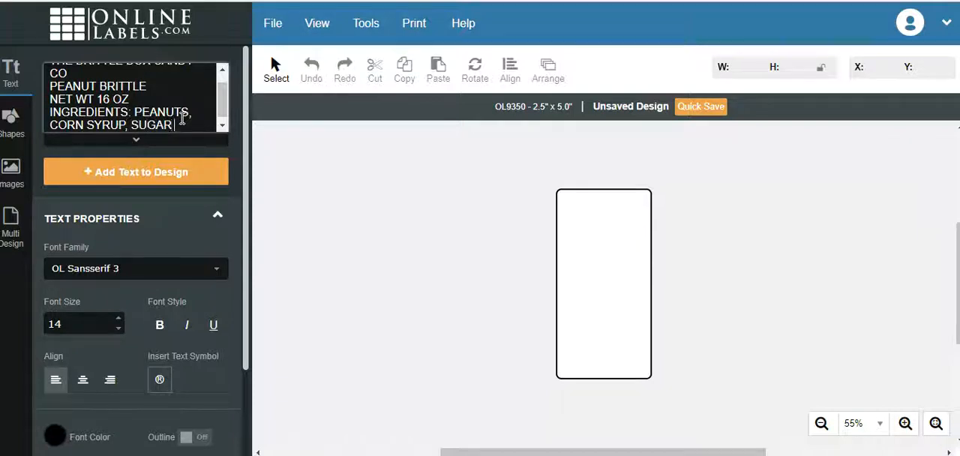
key("Return")
type("BAKIN")
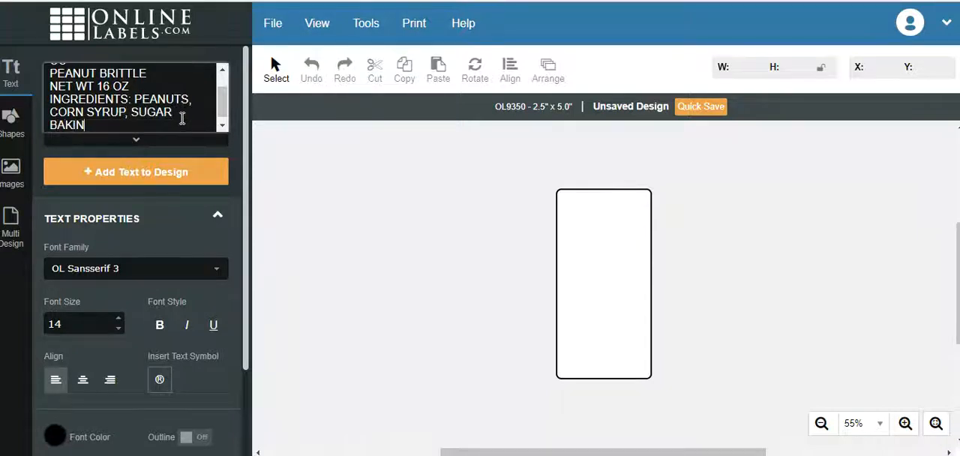
type("G ASODA,")
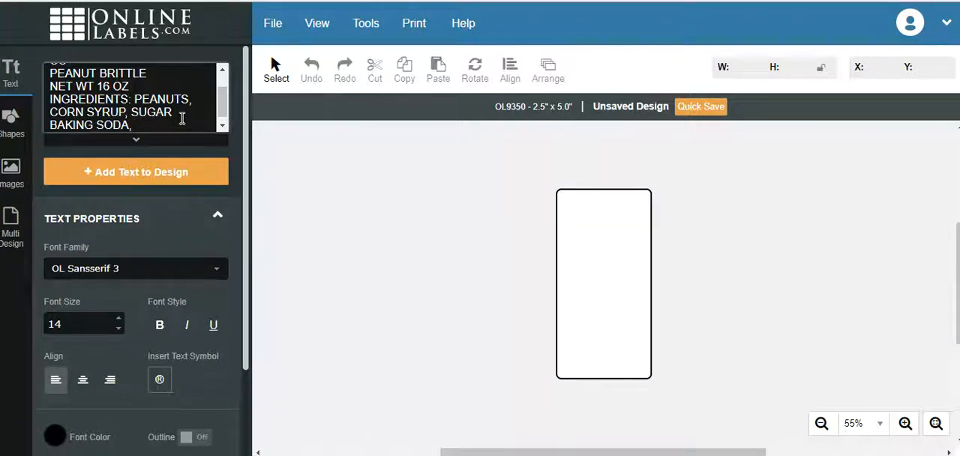
Add the item line "ITEM #PEAN8UJ87" below the ingredients.
key("Return")
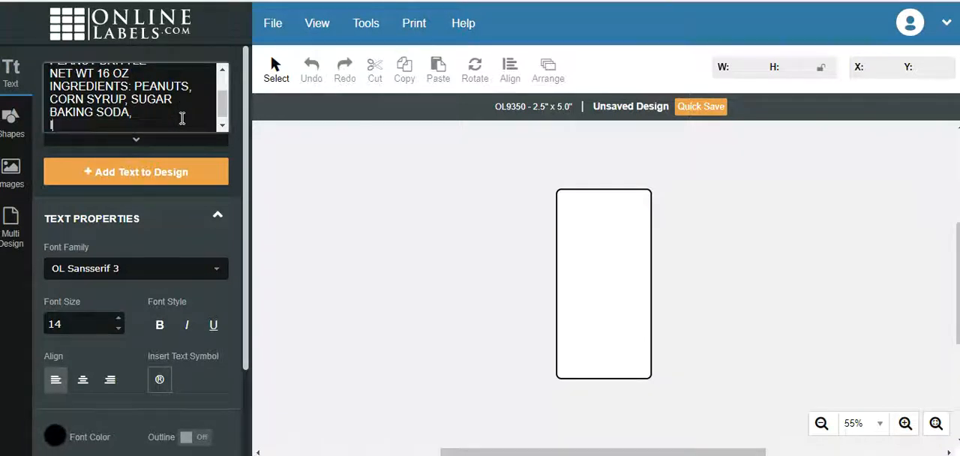
type("ITEM #PEAN")
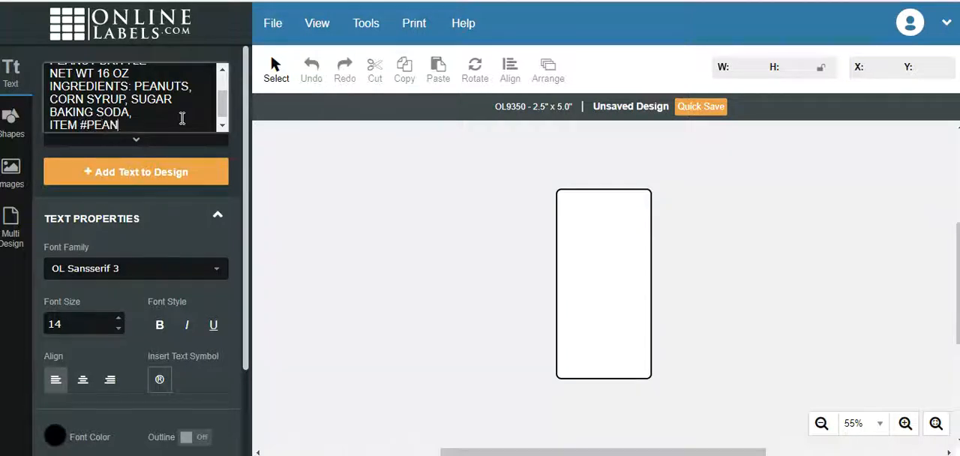
type("8UJ87")
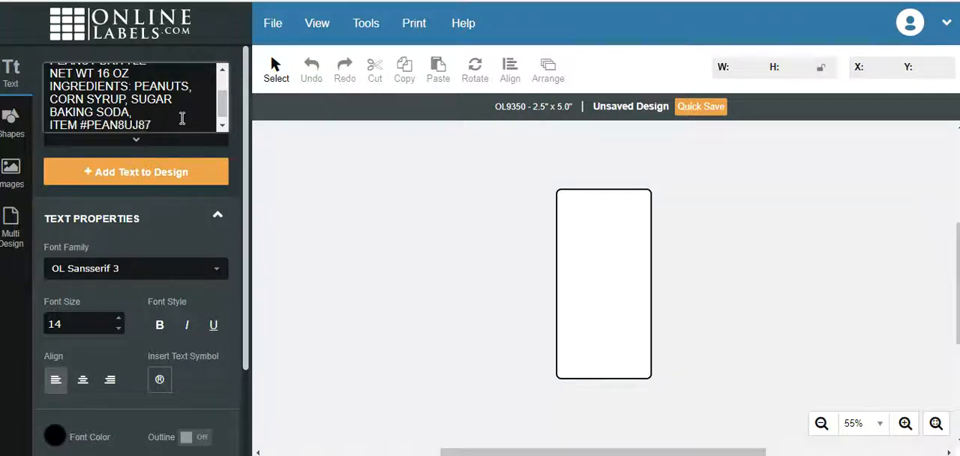
Add the heading "ALLERGEN WARNING:" on a new line below the item line.
key("Return")
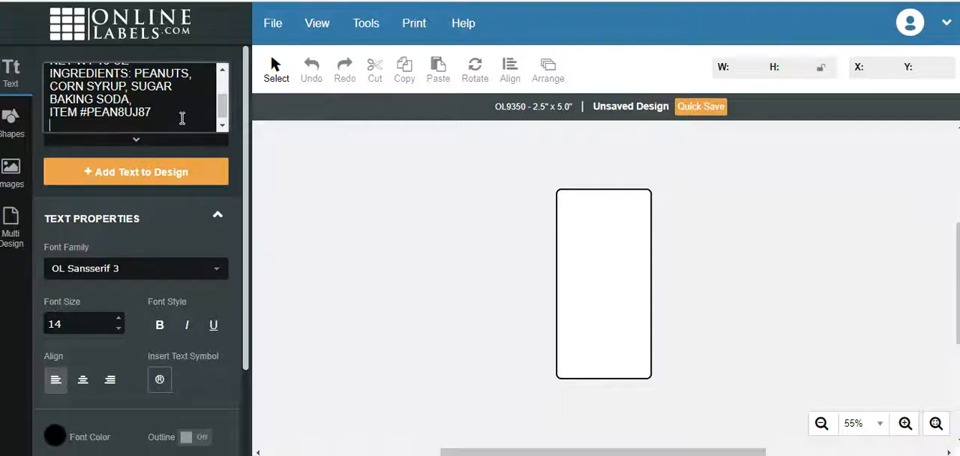
type("ALLERGEN")
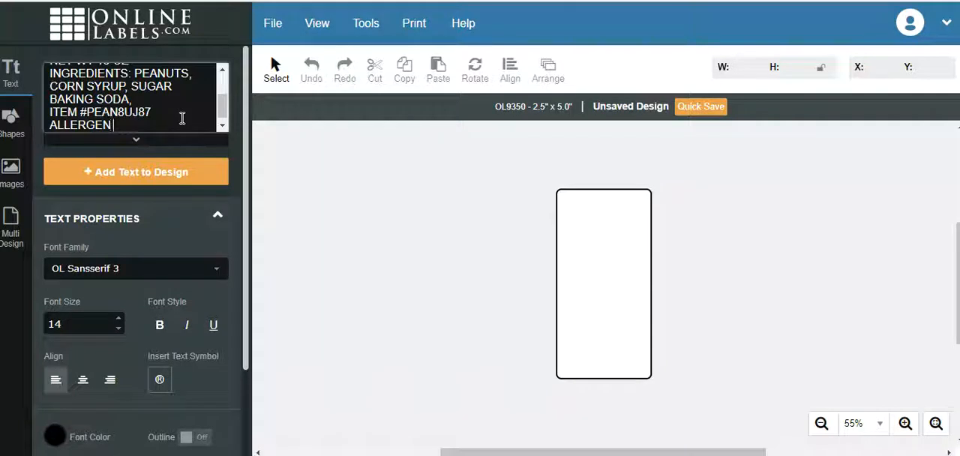
type(" WARNING")
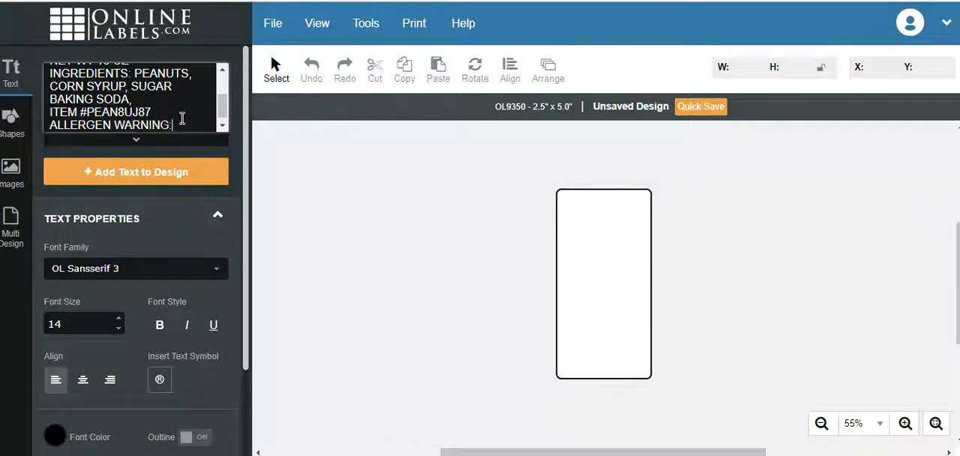
type(":")
Start the allergen statement on a new line with "MADE IN A FACILITY THAT HANDLES".
key("Return")
type("MADE I")
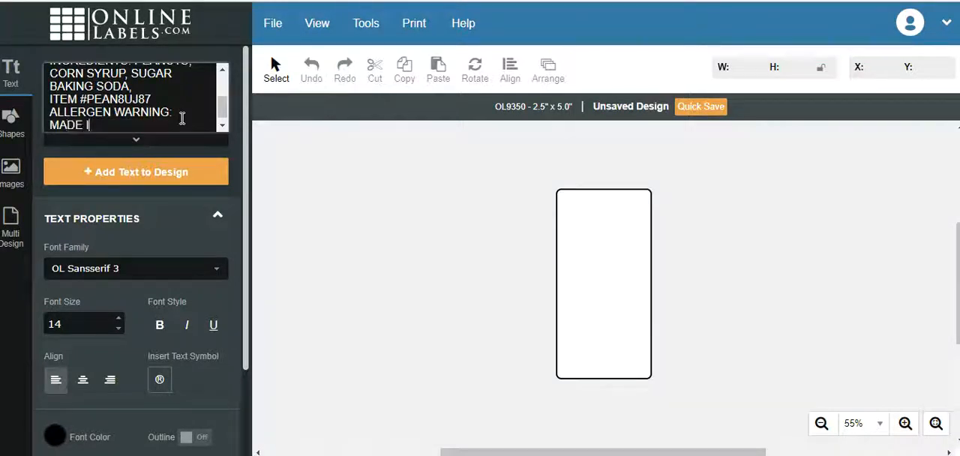
type("N A FAICKITY")
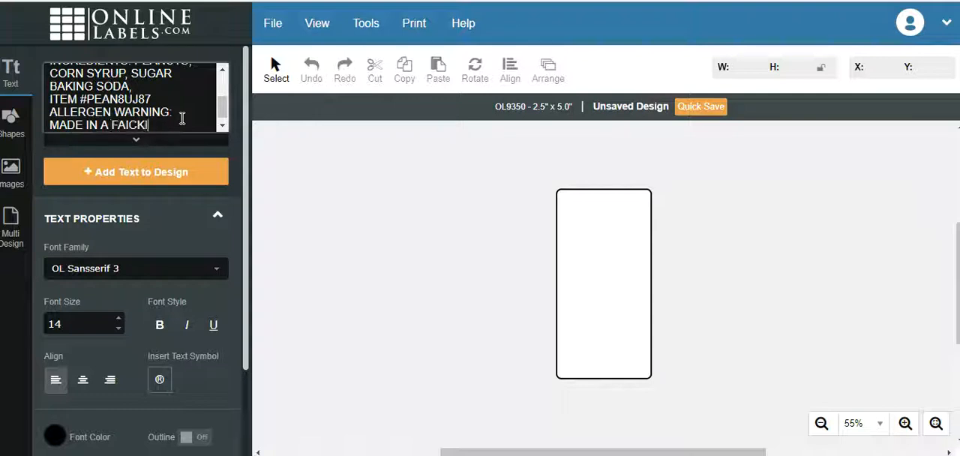
key("BackSpace")
key("BackSpace")
key("BackSpace")
key("BackSpace")
type("ILTY")
key("BackSpace")
key("BackSpace")
key("BackSpace")
key("BackSpace")
type("CILITY THAT ")
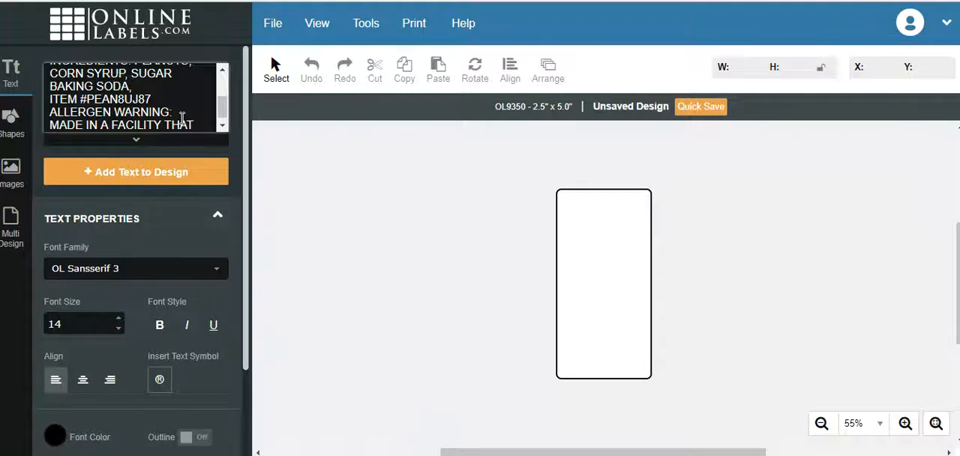
type("HANDLES")
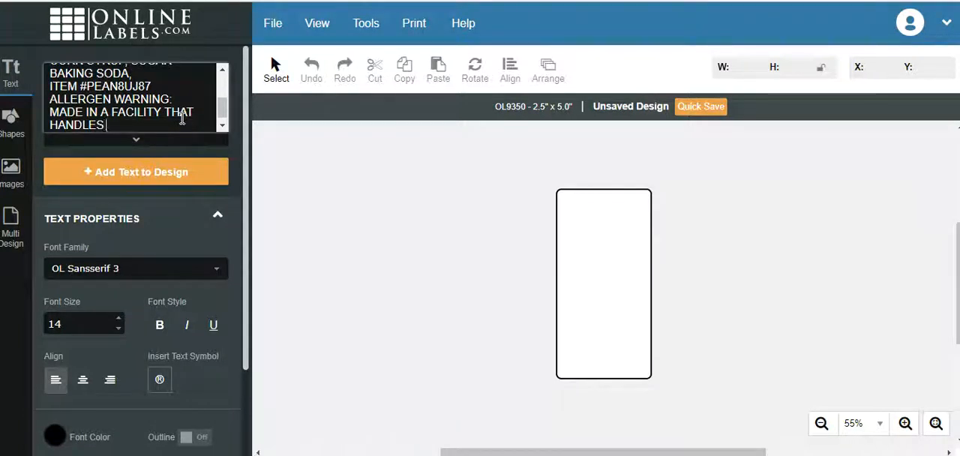
type(" NUTS, ")
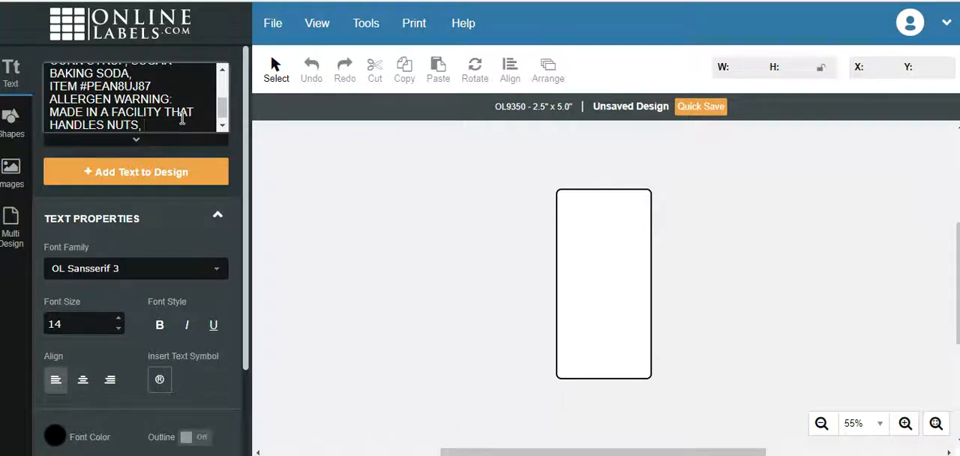
type("WHEA")
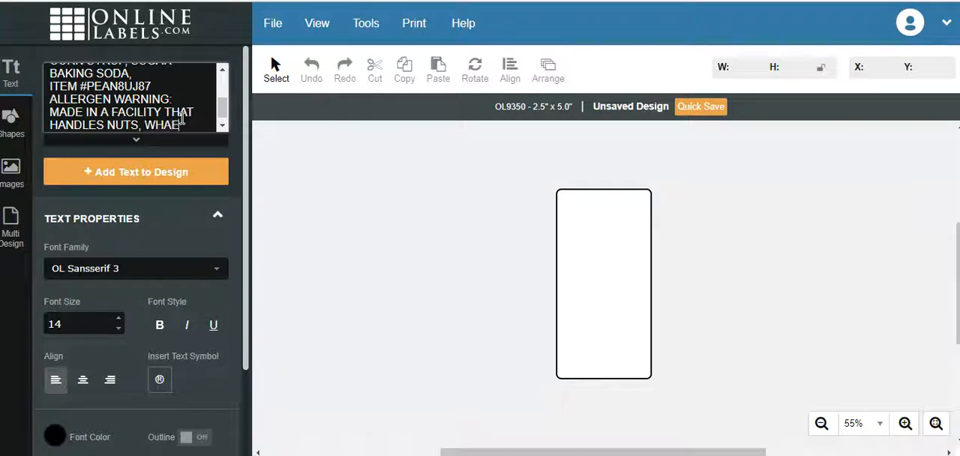
Complete the allergen statement with "NUTS, WHEAT, DAIRY, EGGS, SOY.".
type("T, ")
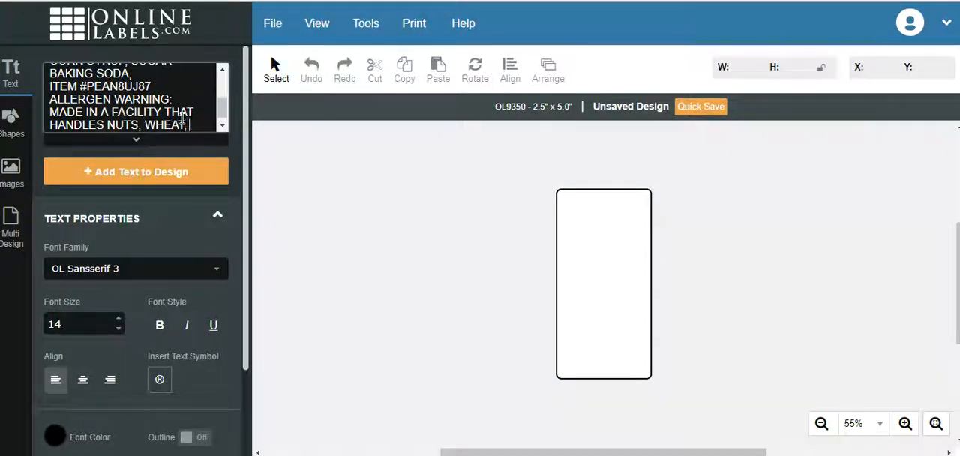
type("DAIRY, EGGS,")
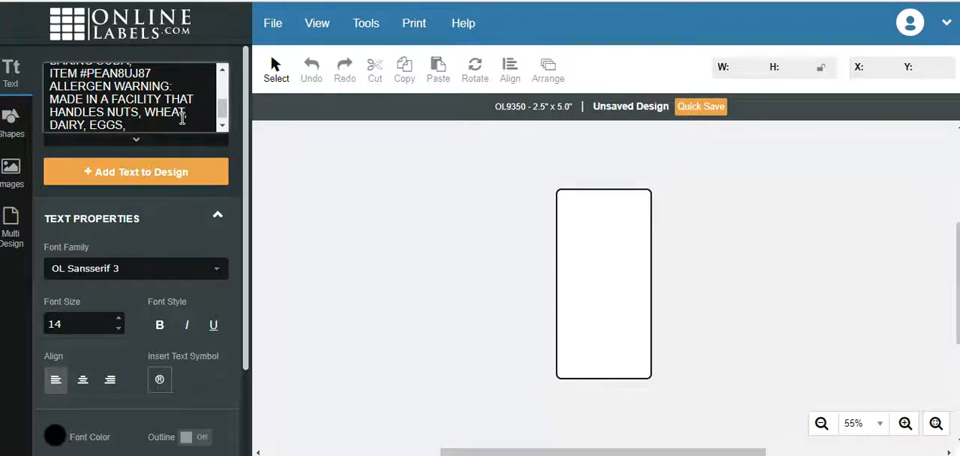
type("SOY.")
Add the text block to the design, center-align it, and place it inside the upper part of the label.
left_click(156, 173)
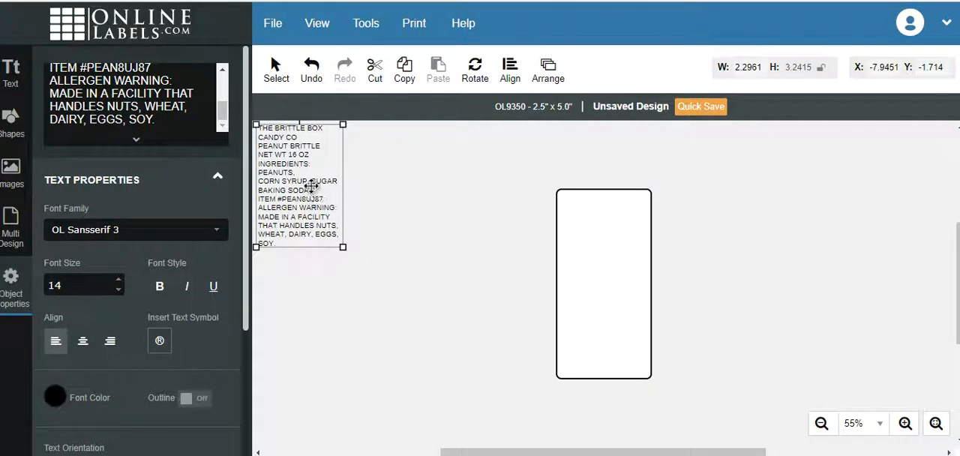
left_click_drag(300, 180, 405, 243)
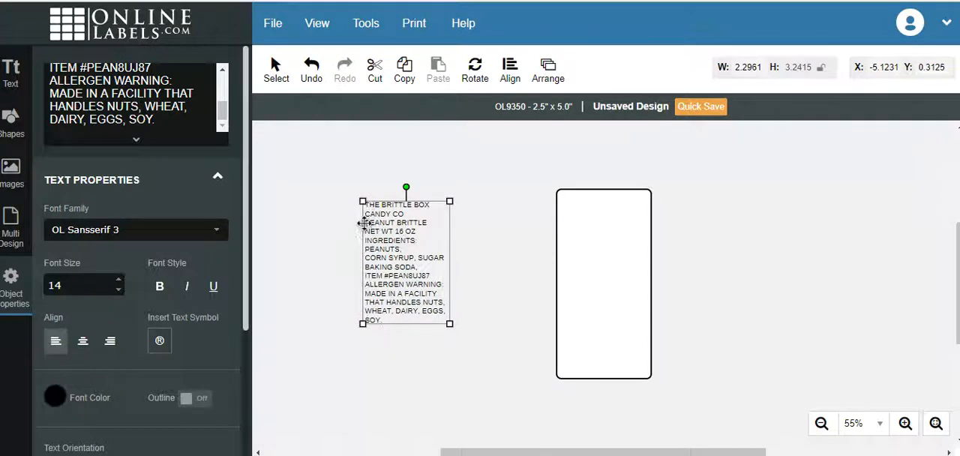
left_click(83, 343)
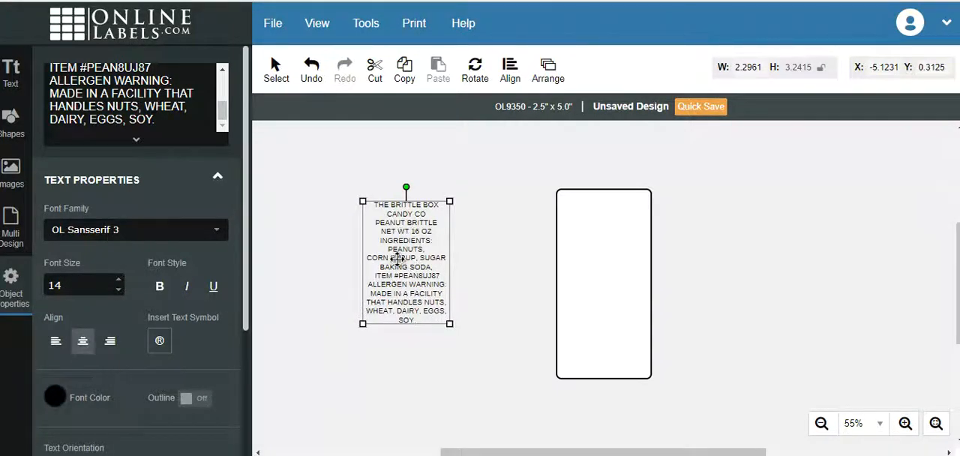
left_click_drag(412, 252, 607, 242)
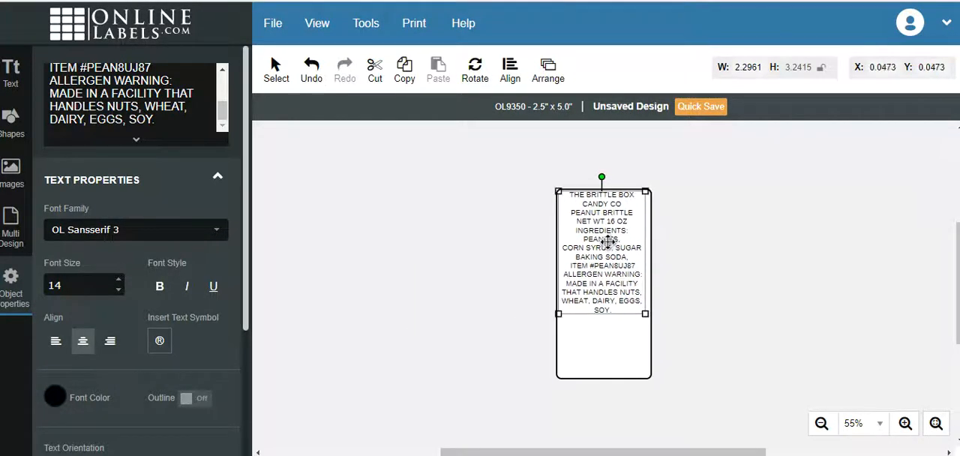
Set the label text to font size 11 and bold, and nudge the block slightly inward from the label edge.
double_click(118, 290)
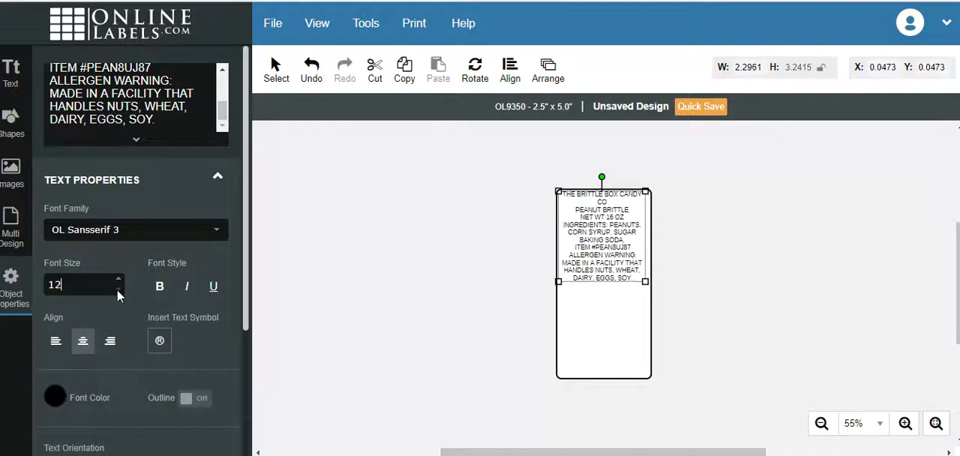
left_click(118, 290)
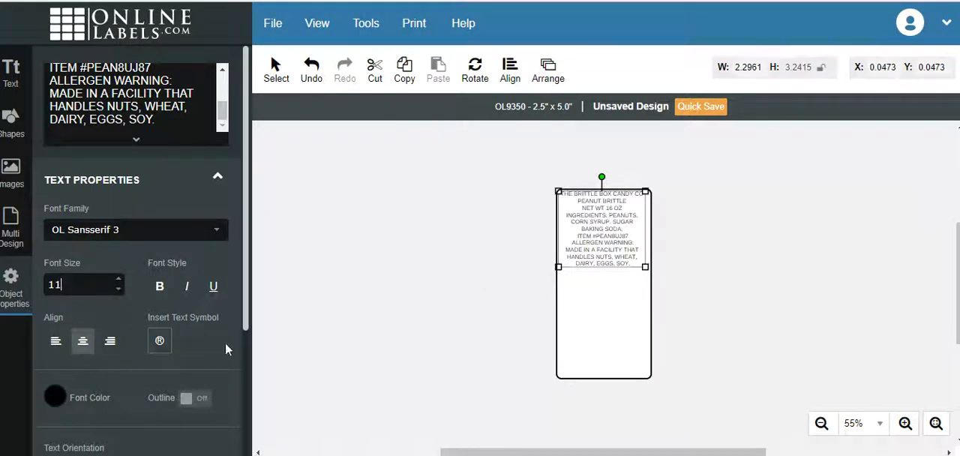
left_click(161, 295)
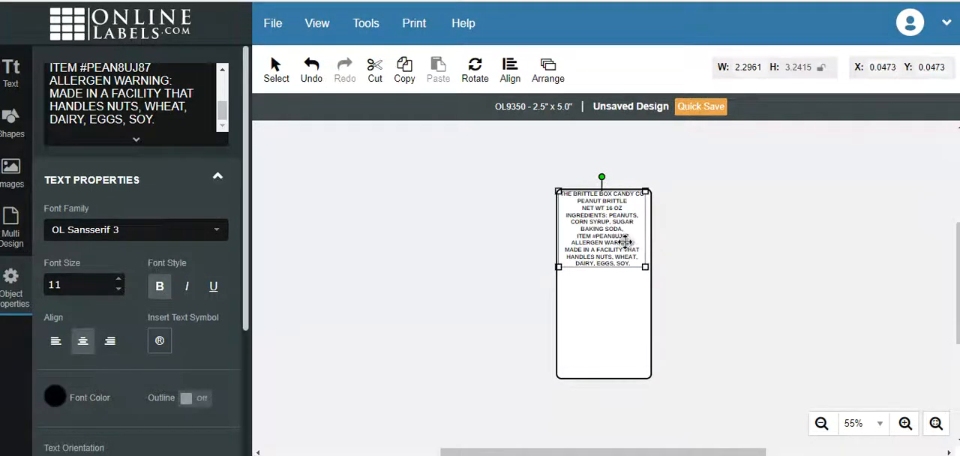
left_click_drag(624, 241, 626, 243)
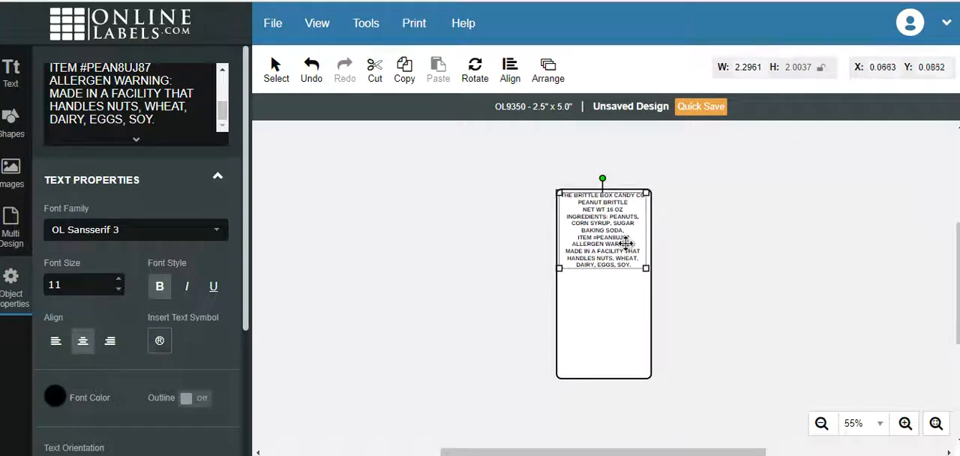
left_click(504, 247)
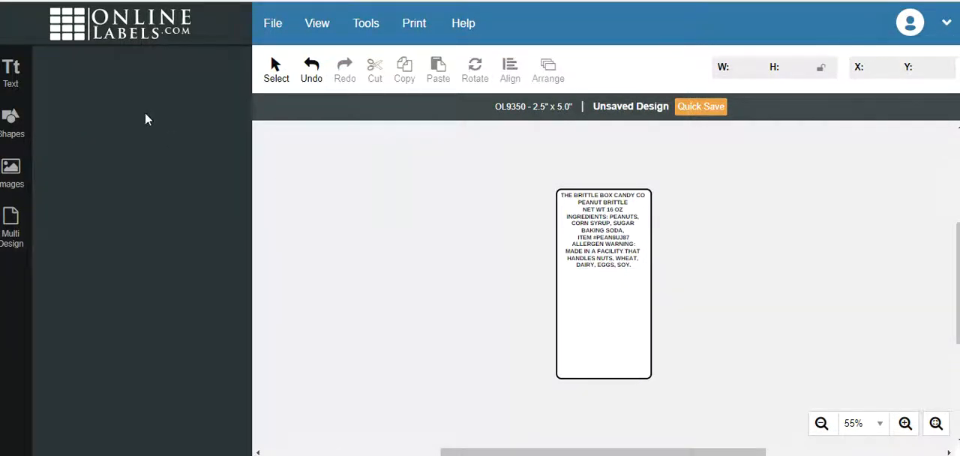
Try the uploaded image "raw redskin label.png" beside the label, enlarge it slightly, and delete it.
left_click(11, 184)
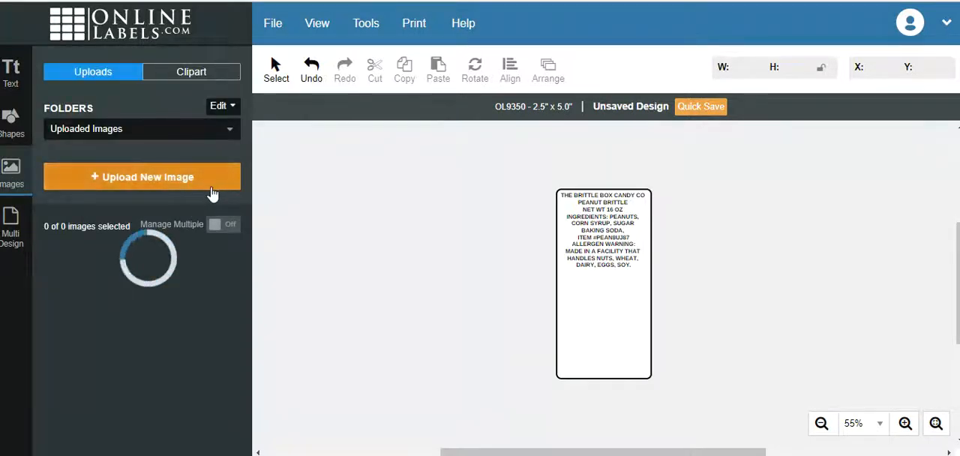
left_click_drag(246, 72, 245, 135)
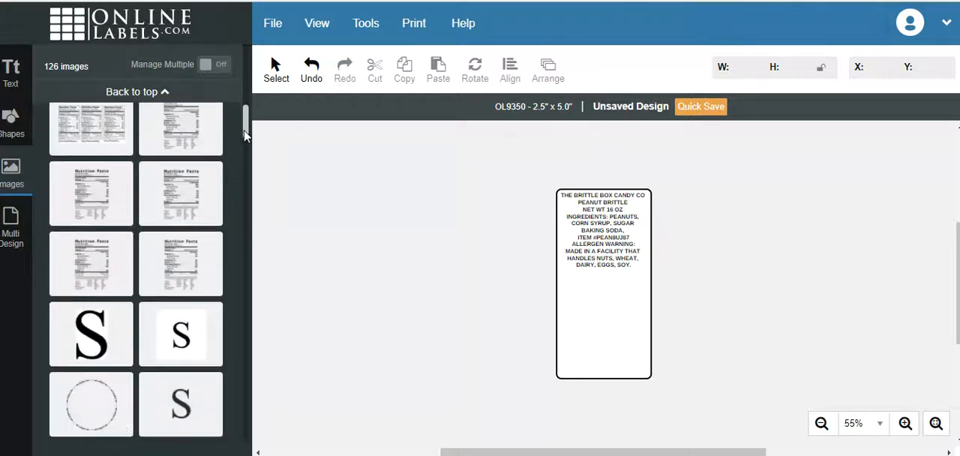
left_click(181, 208)
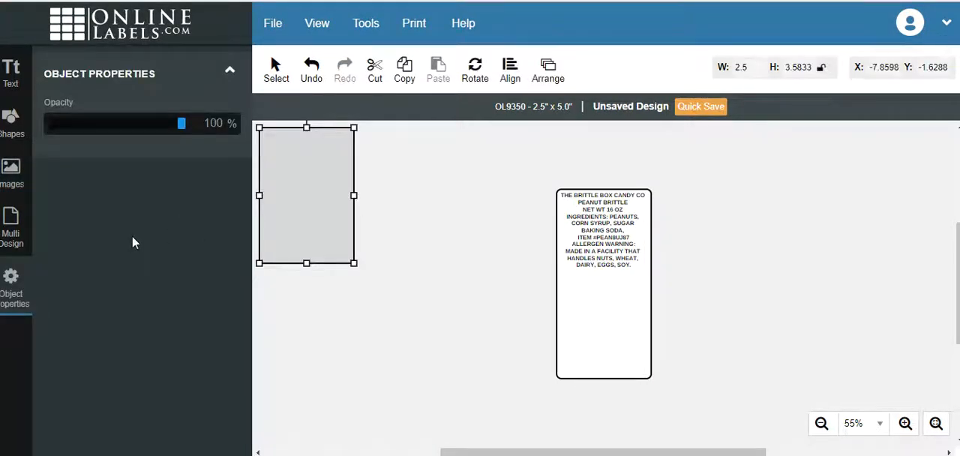
left_click_drag(333, 220, 401, 275)
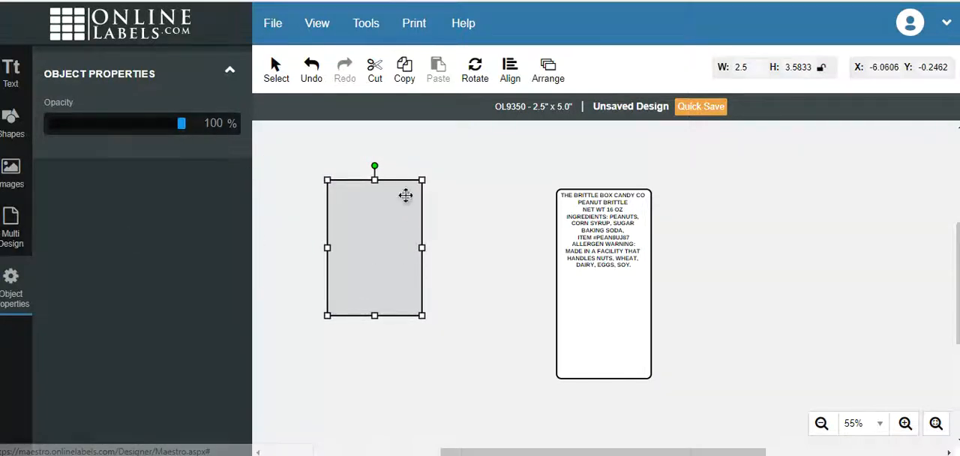
left_click_drag(421, 180, 428, 178)
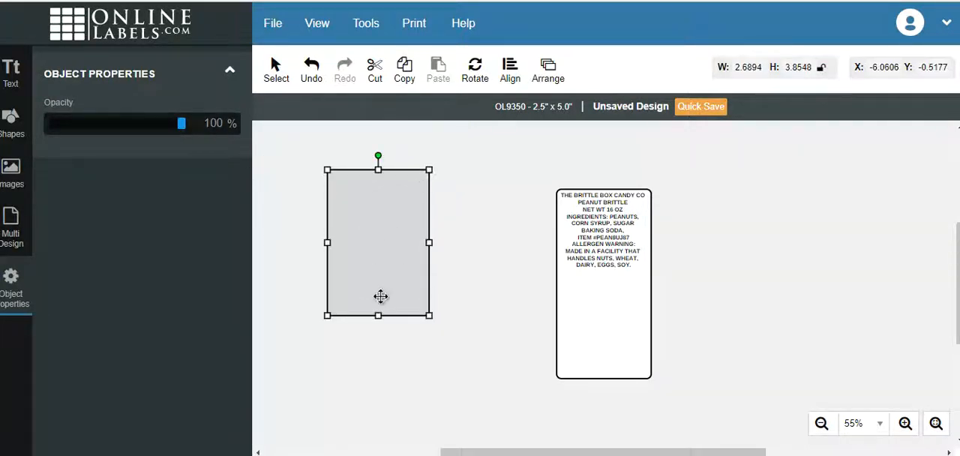
key("Delete")
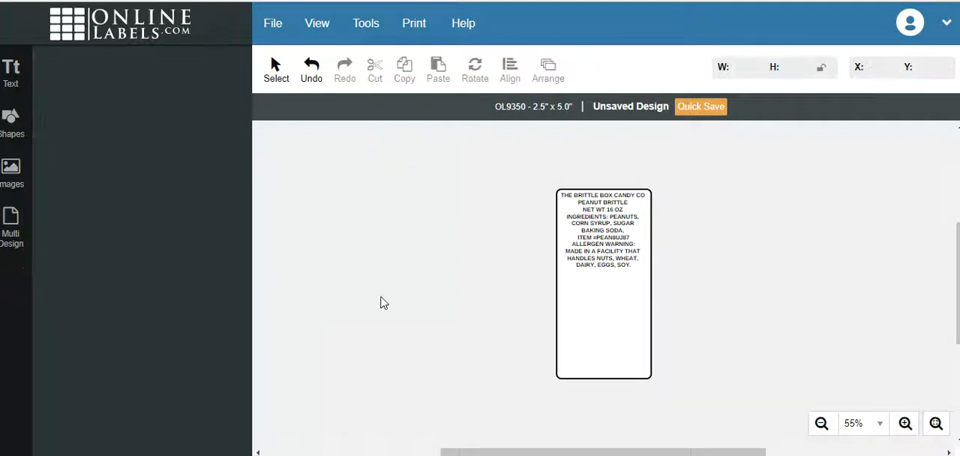
Try to add another uploaded Nutrition Facts image to the design and dismiss the error dialogs.
left_click(15, 184)
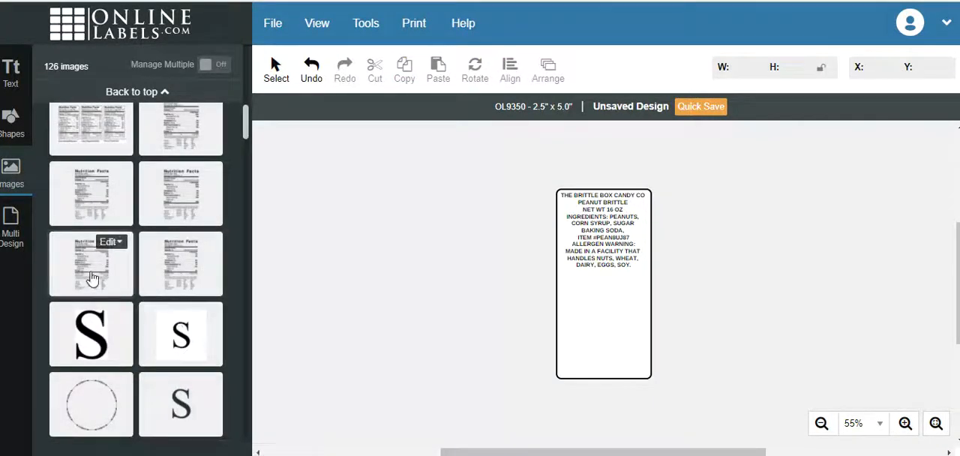
left_click(90, 279)
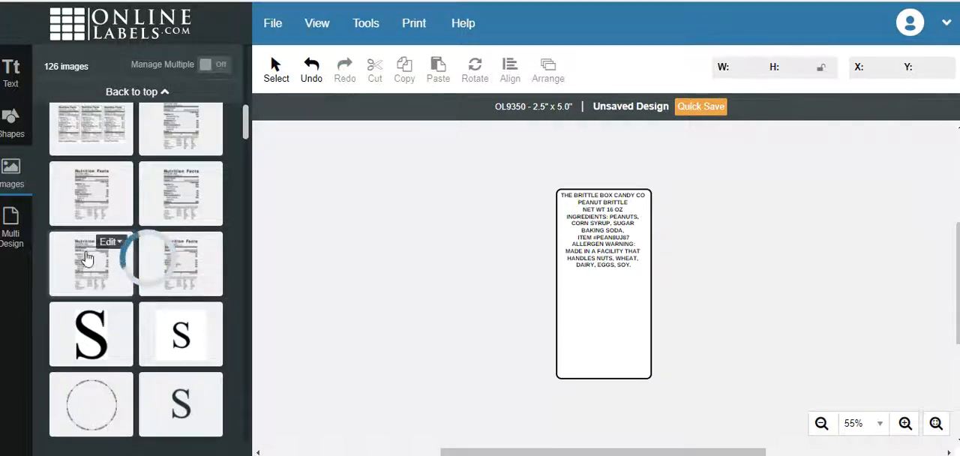
mouse_move(118, 213)
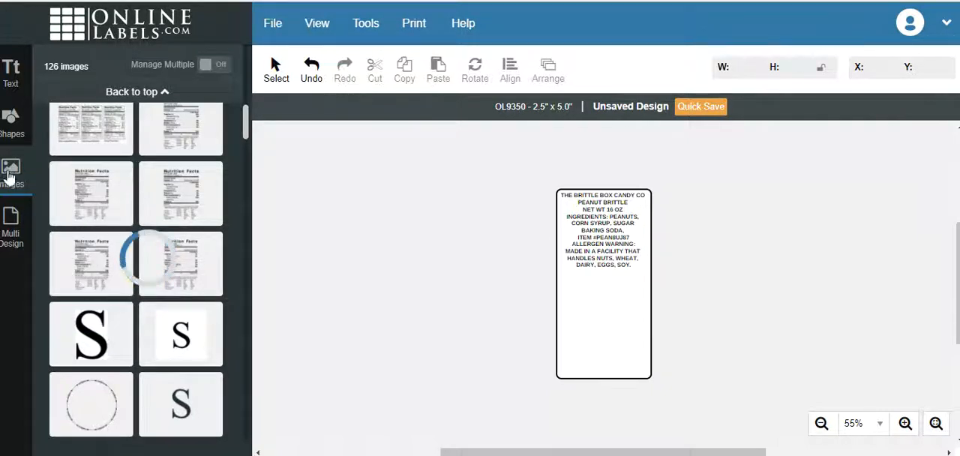
left_click(11, 133)
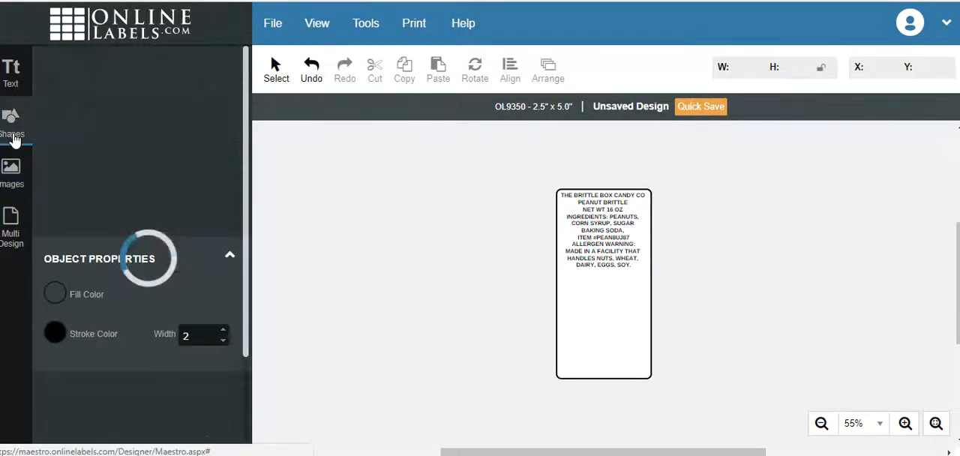
left_click(9, 173)
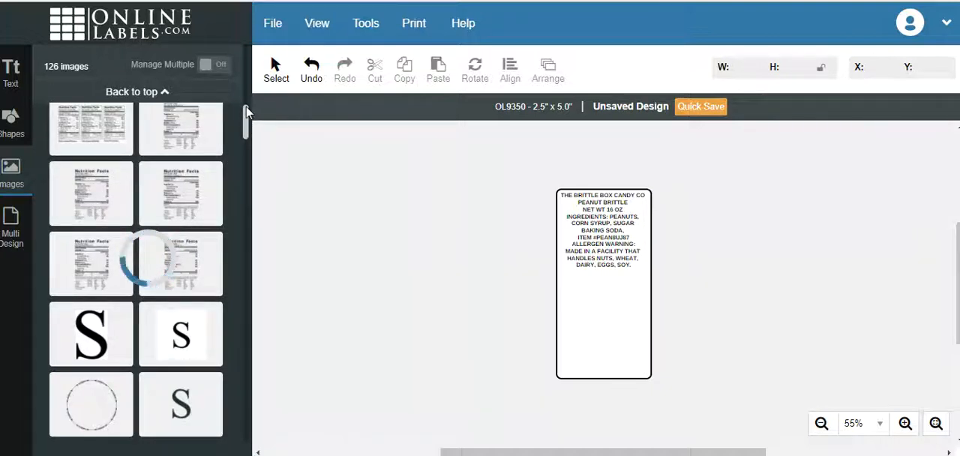
left_click_drag(246, 123, 246, 109)
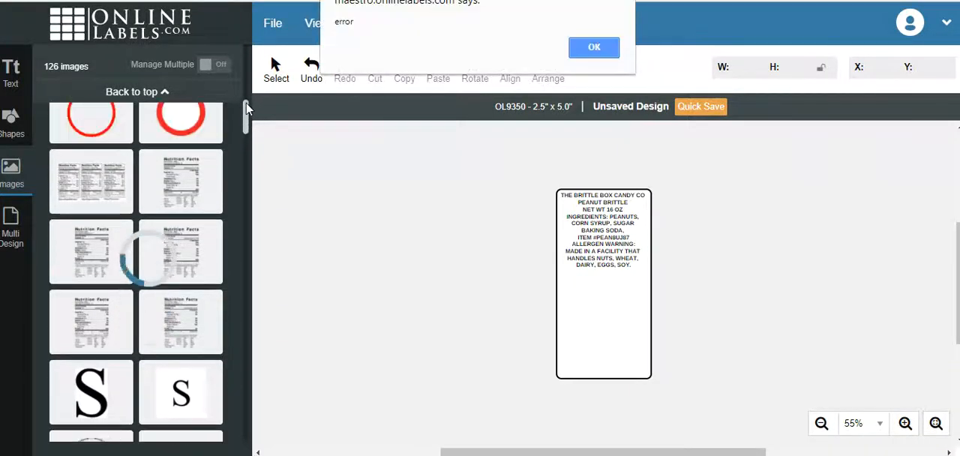
left_click(593, 47)
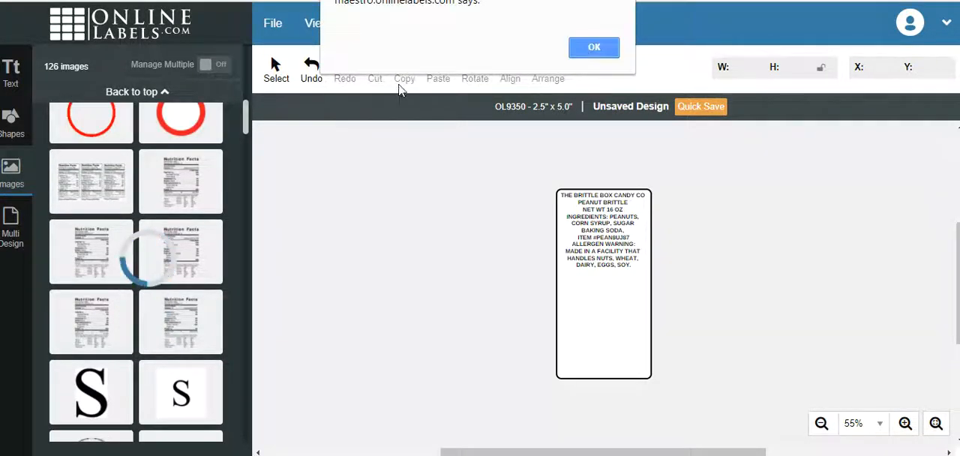
left_click(593, 48)
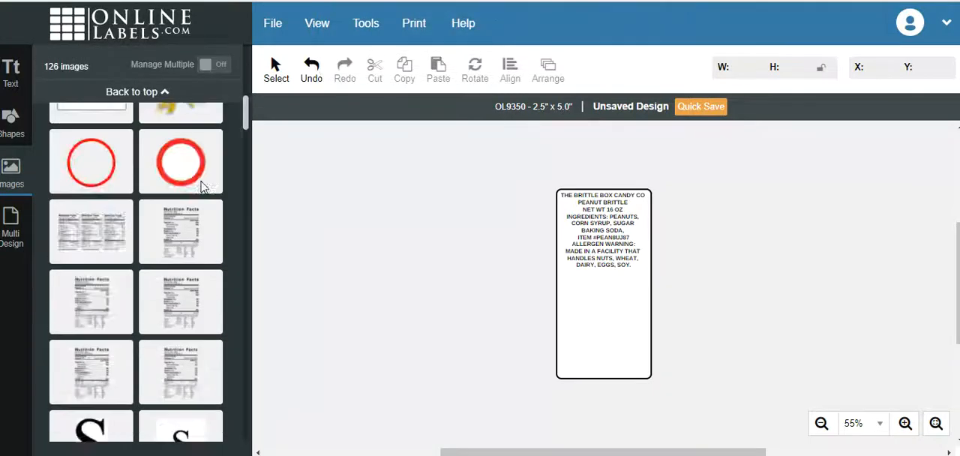
Add the single-panel Nutrition Facts image next to the three-panel one in the uploaded images to the design.
scroll(128, 278, "down", 10)
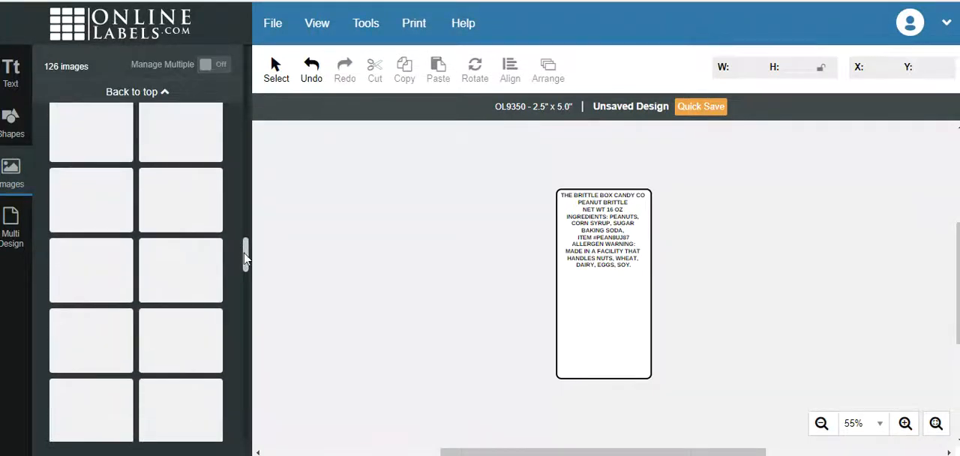
left_click_drag(246, 259, 248, 127)
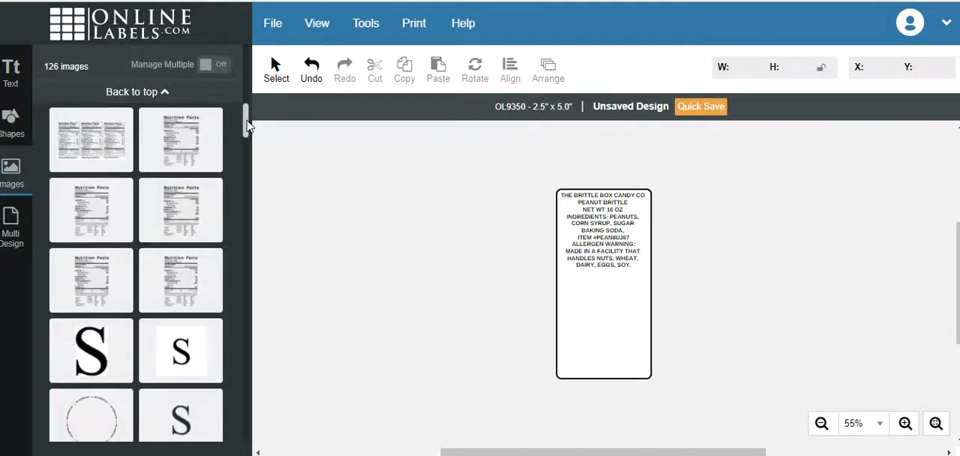
left_click(185, 153)
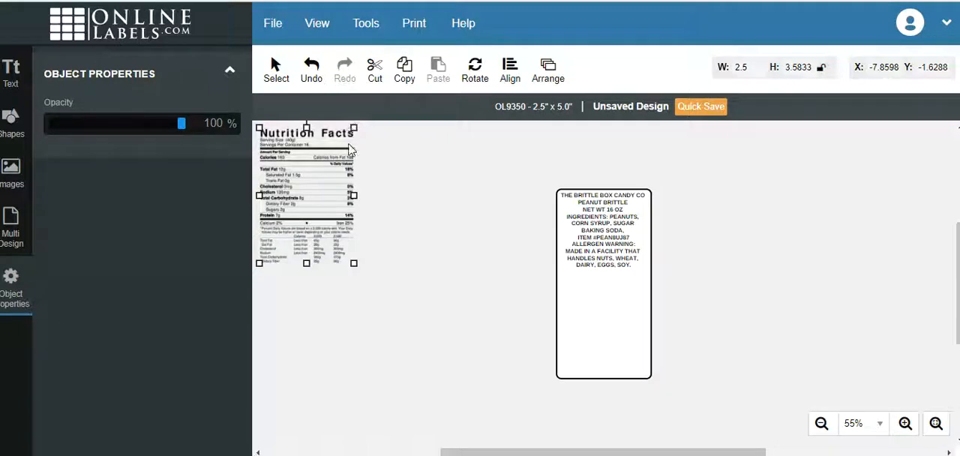
left_click(10, 177)
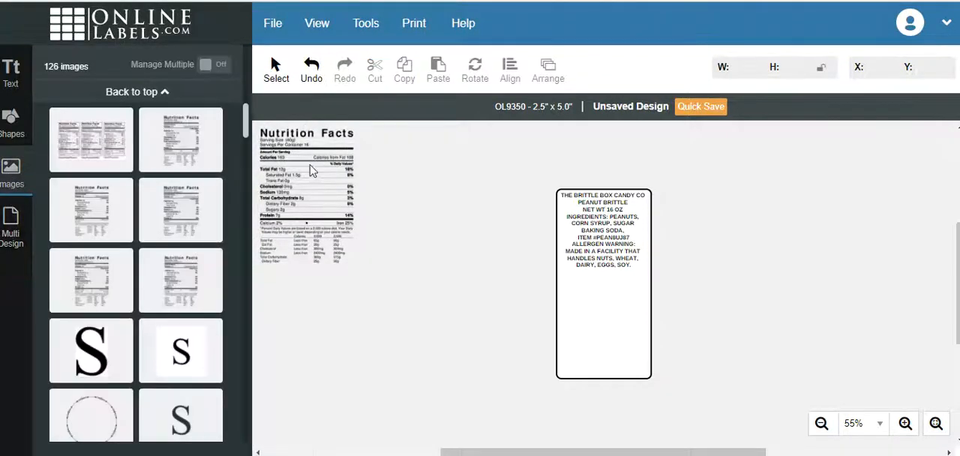
left_click(184, 159)
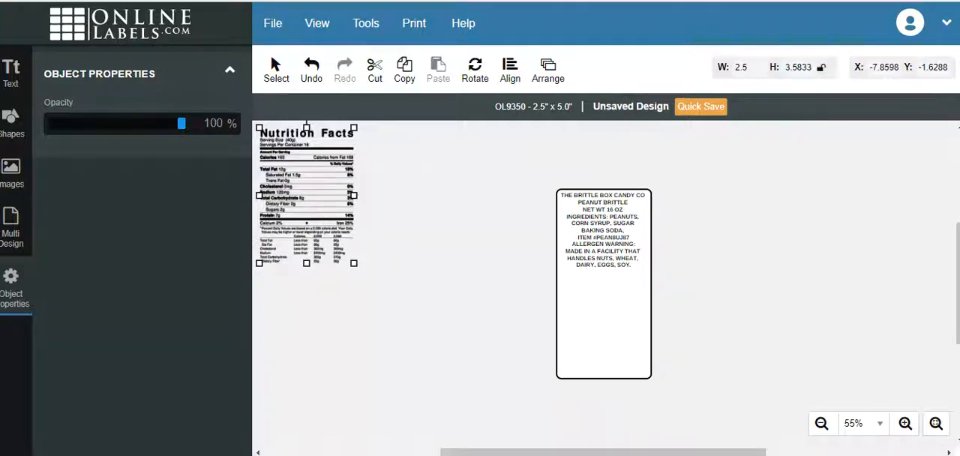
left_click(930, 1)
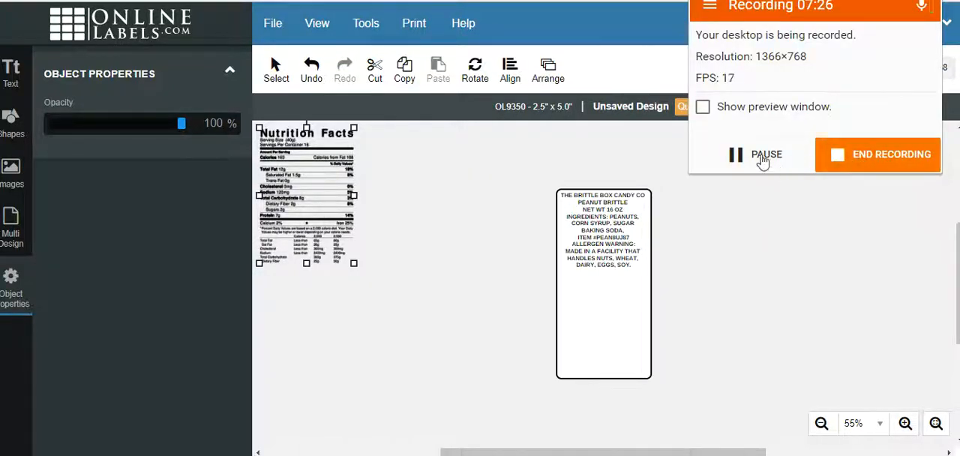
left_click(763, 161)
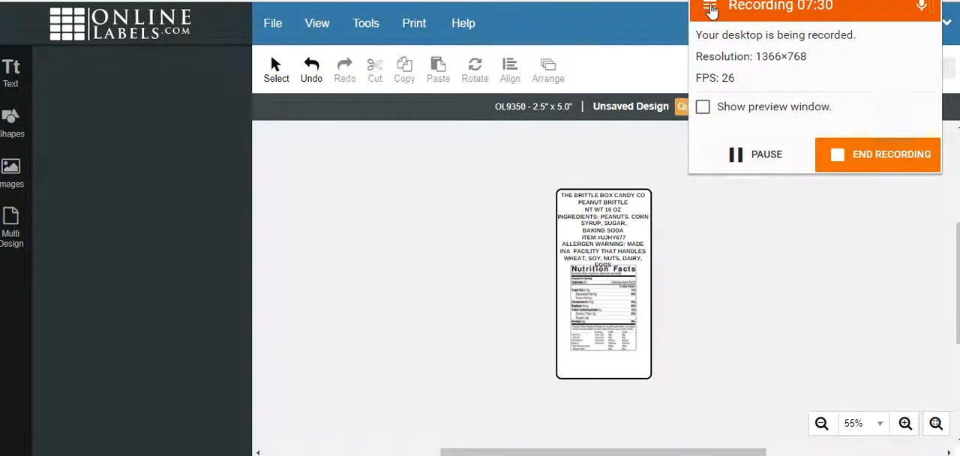
left_click(659, 196)
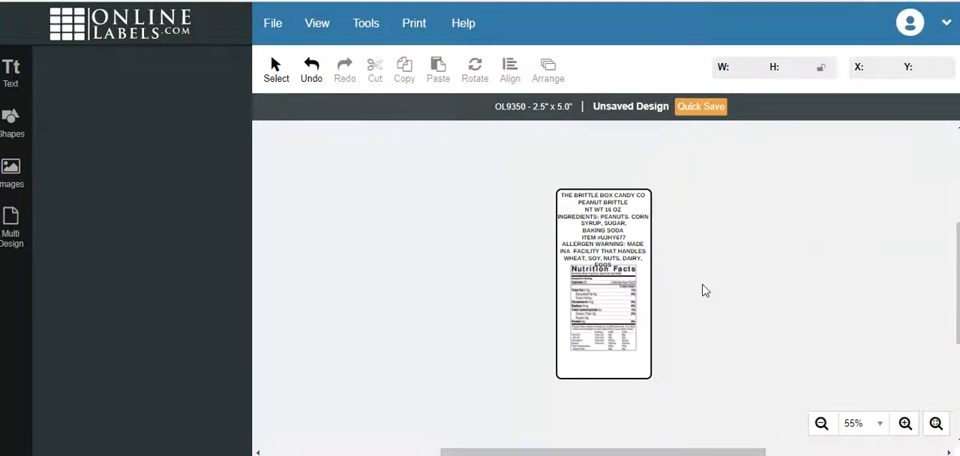
Shrink the Nutrition Facts image to about 1.8 by 2.36 inches and place it centred below the label text.
left_click(619, 235)
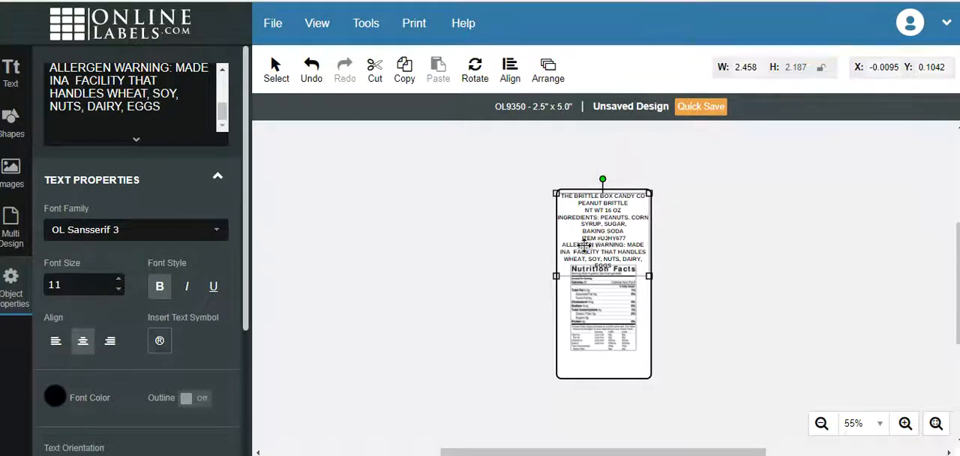
left_click_drag(610, 309, 551, 321)
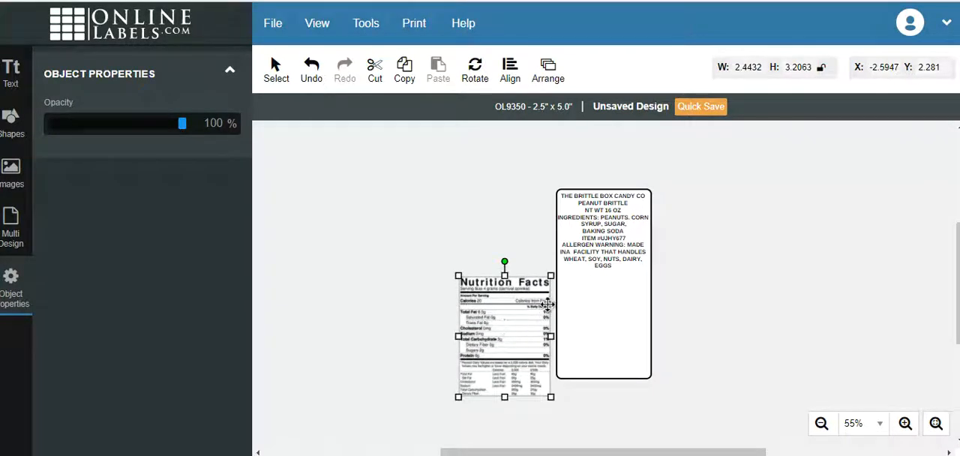
left_click_drag(551, 275, 532, 300)
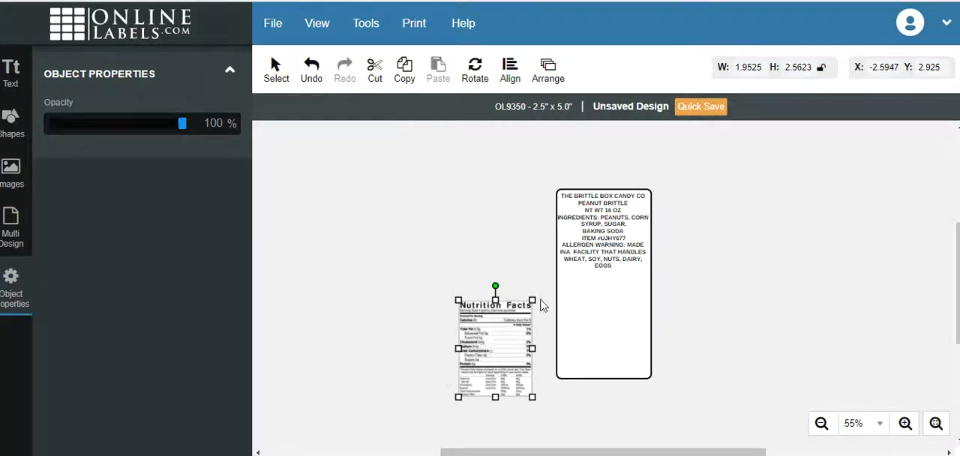
left_click_drag(531, 300, 525, 310)
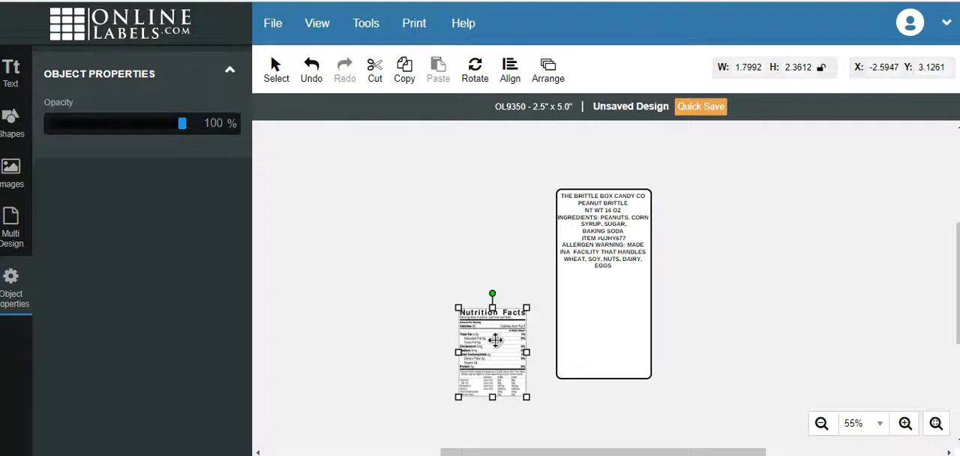
left_click_drag(498, 340, 608, 300)
left_click(491, 300)
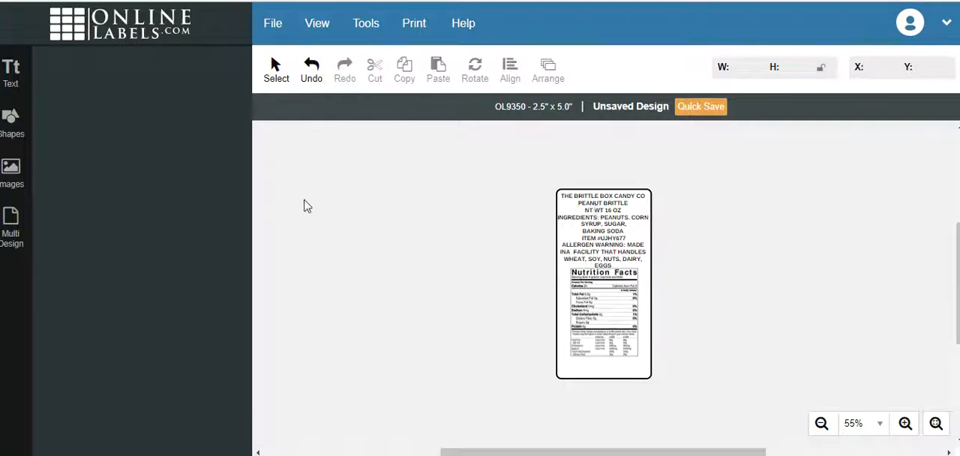
Upload the picture file barcode.gif to the uploaded images.
left_click(15, 180)
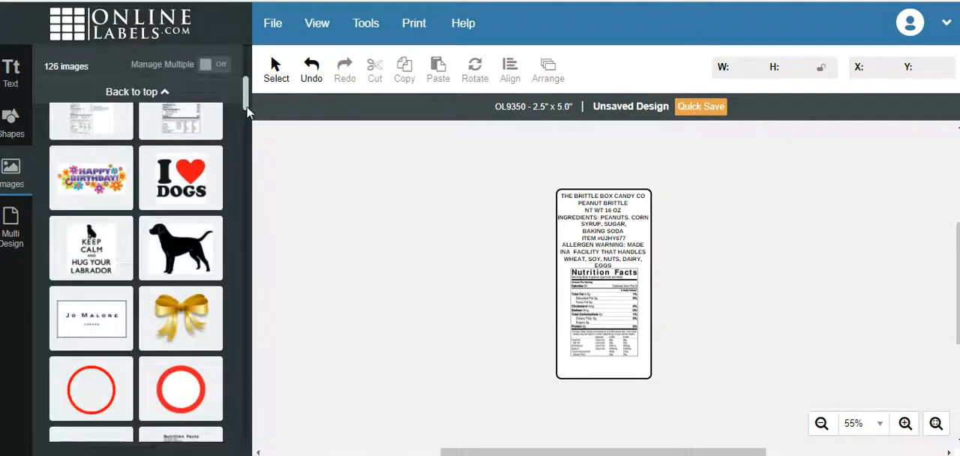
left_click_drag(246, 110, 240, 73)
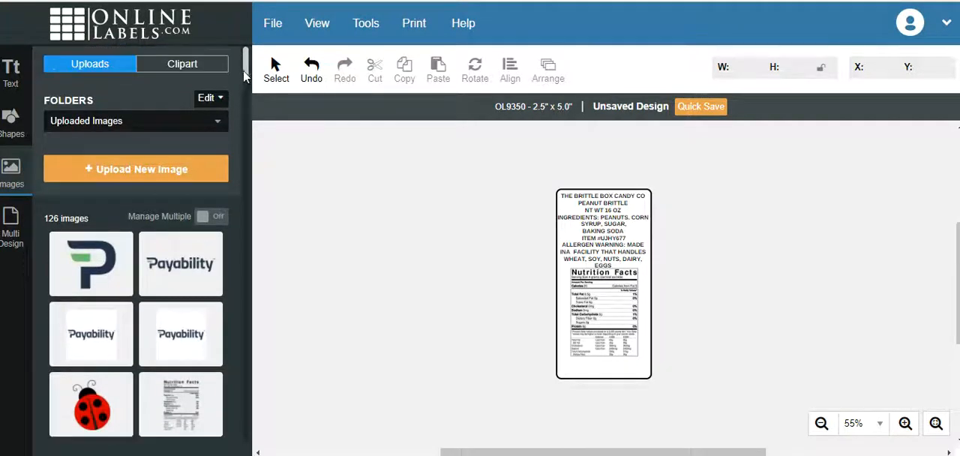
left_click(135, 177)
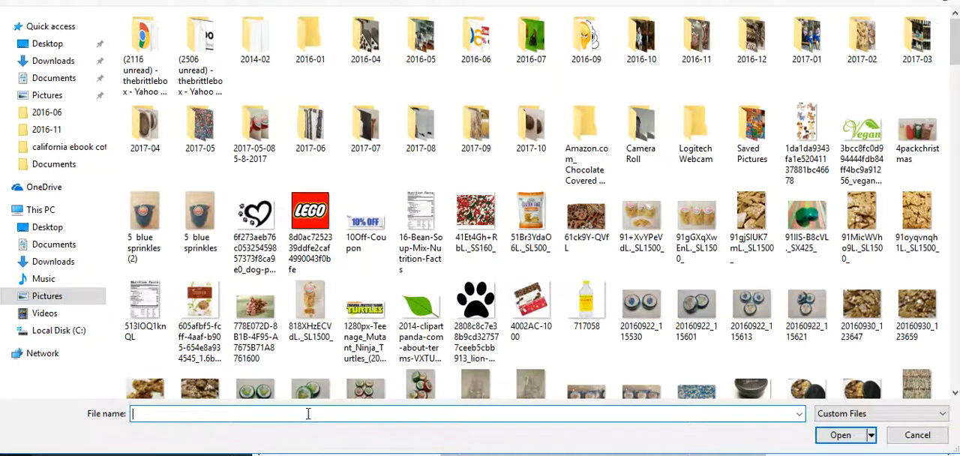
type("BAR")
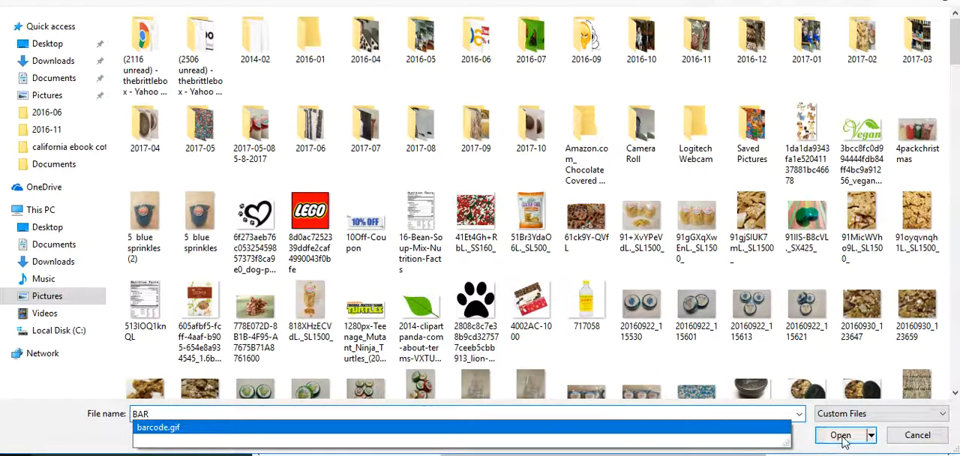
left_click(695, 428)
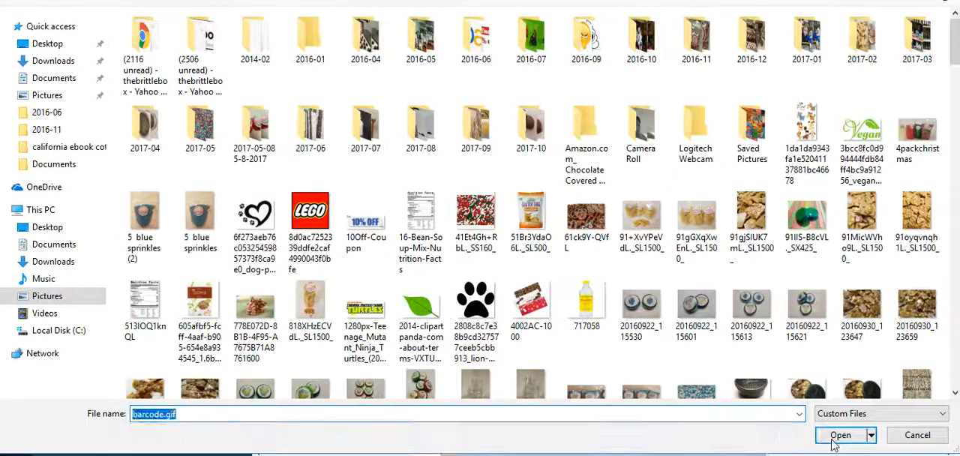
left_click(835, 441)
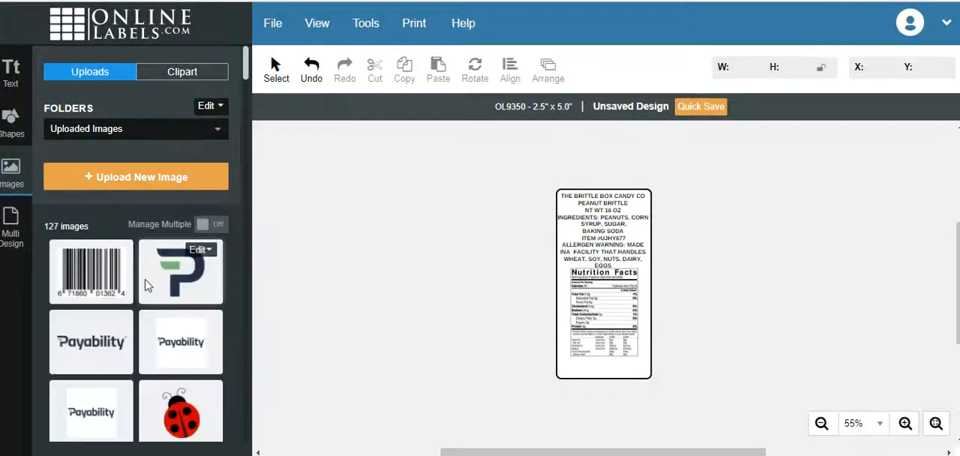
Add the barcode image to the design, shrink it to about 0.85 by 0.62 inches and place it below the Nutrition Facts image.
left_click(76, 283)
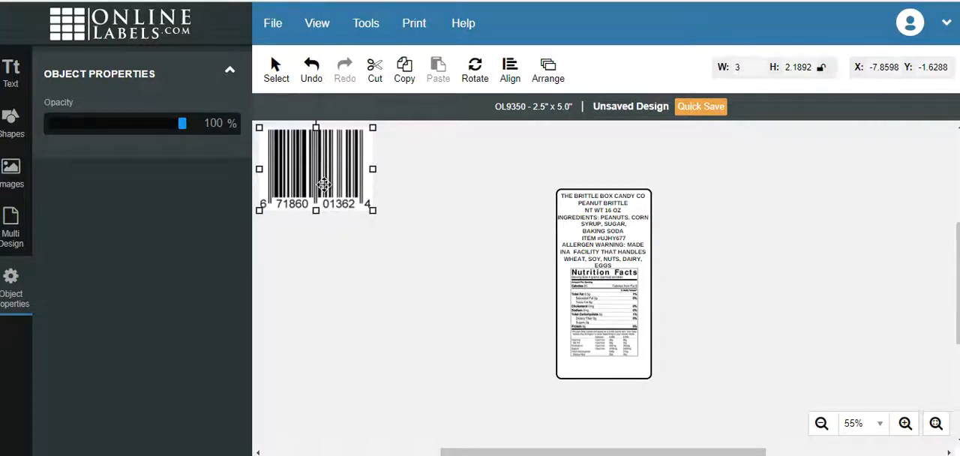
left_click_drag(324, 163, 414, 267)
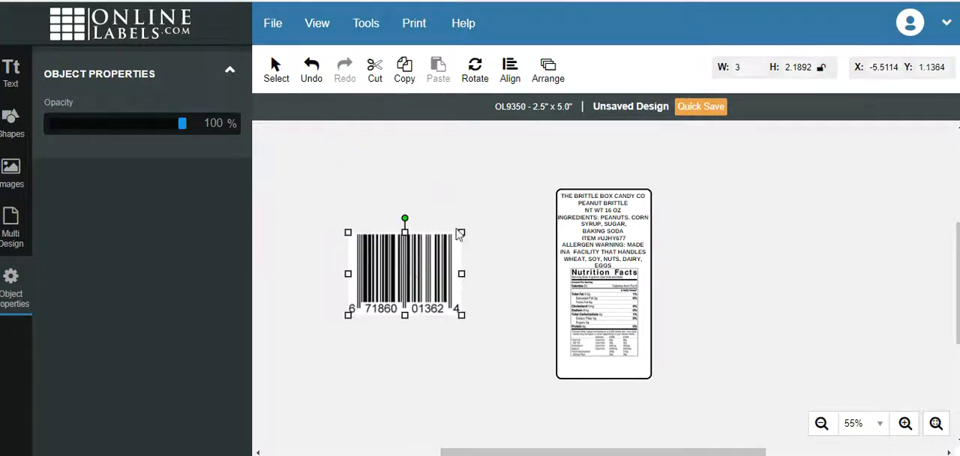
left_click_drag(460, 234, 610, 363)
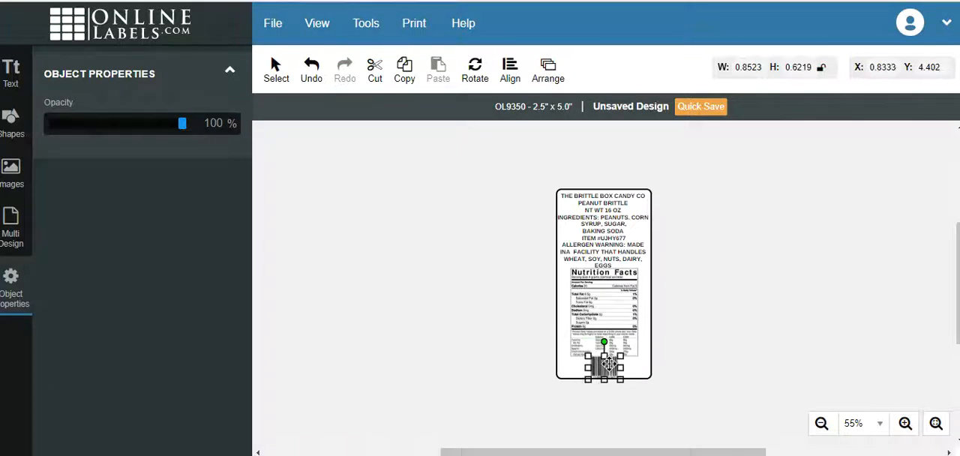
Set the main label text to font size 10 and move the Nutrition Facts image up directly beneath it.
left_click(604, 250)
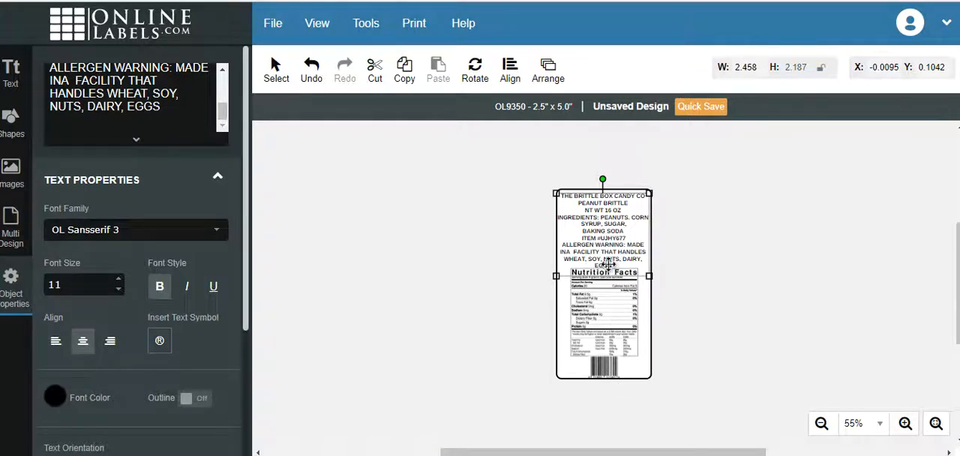
left_click(118, 289)
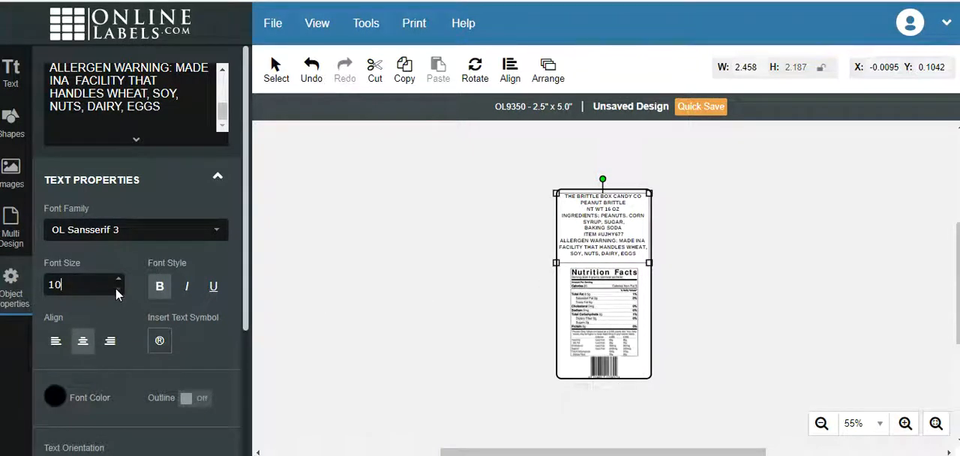
left_click_drag(602, 306, 599, 287)
Move the barcode up off the label's bottom edge and over into the lower-left corner of the label.
left_click(604, 362)
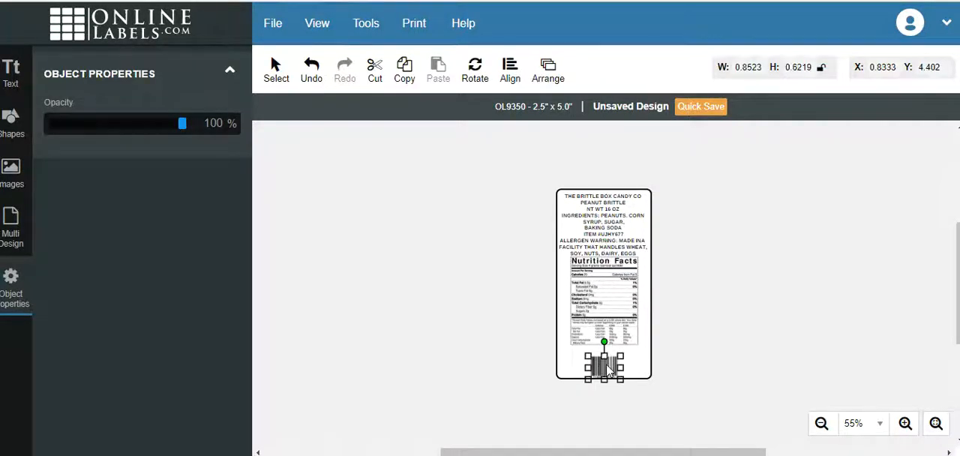
left_click_drag(605, 361, 605, 358)
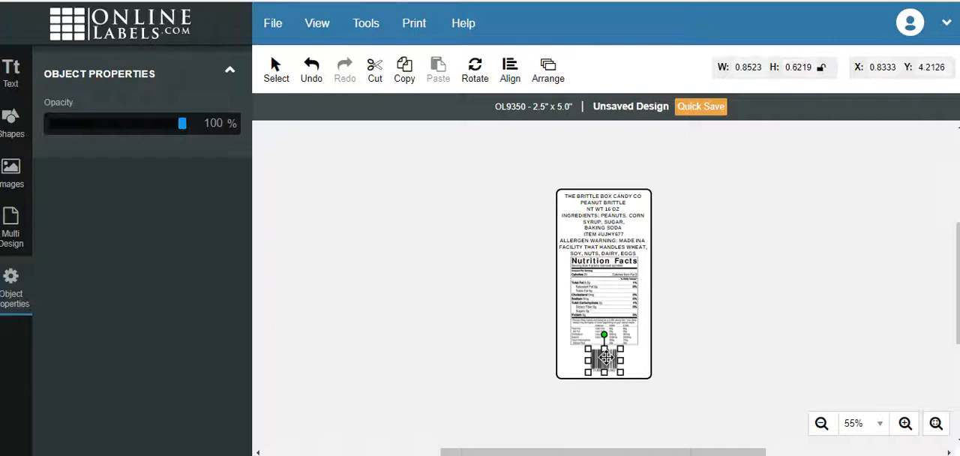
left_click(460, 334)
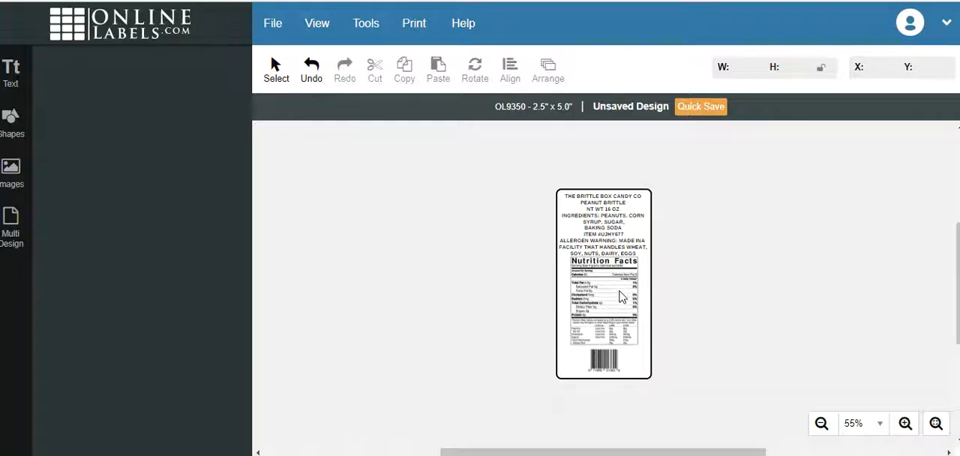
left_click_drag(606, 363, 577, 357)
left_click(614, 314)
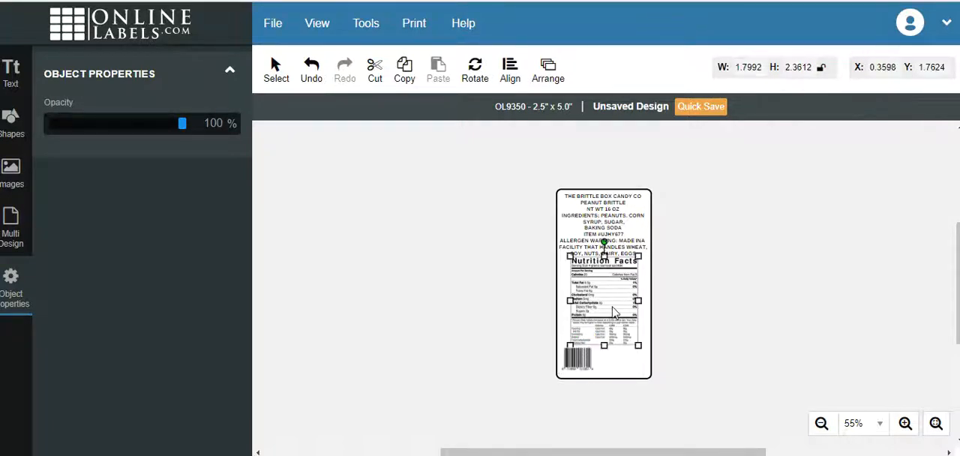
left_click(471, 300)
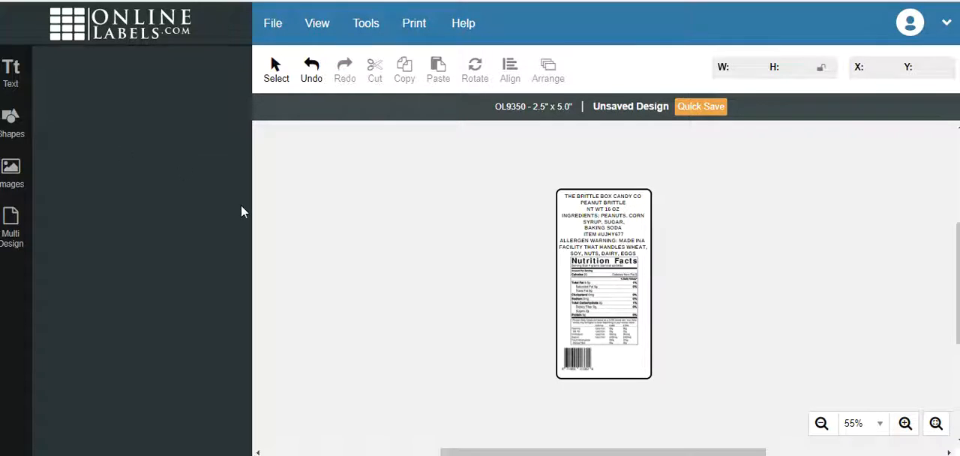
Enter the company's postal address on two lines as the content of a new text object.
left_click(12, 81)
left_click(159, 80)
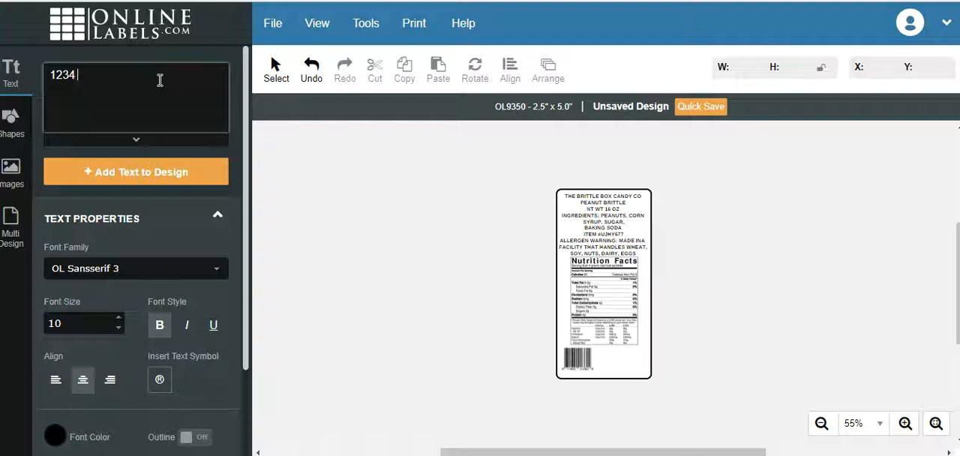
type("1234 NORTH")
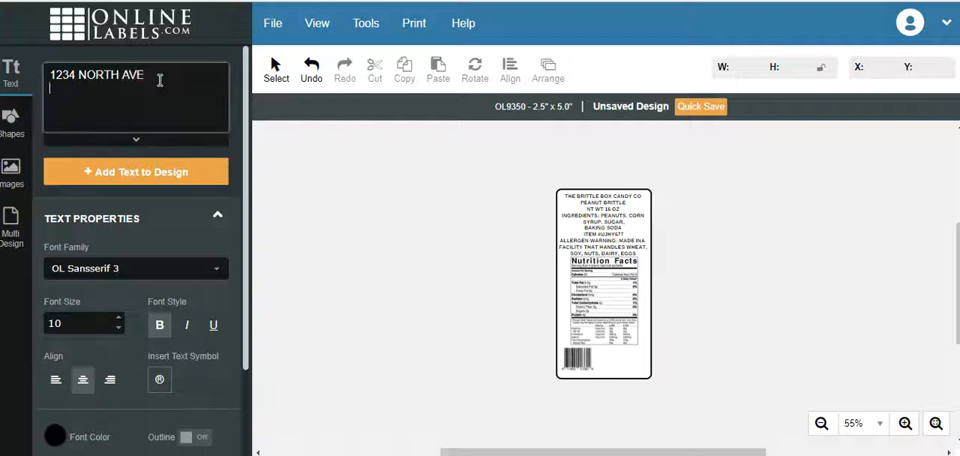
type(" AVE")
key("Return")
type("MIAMAI")
type(" 251")
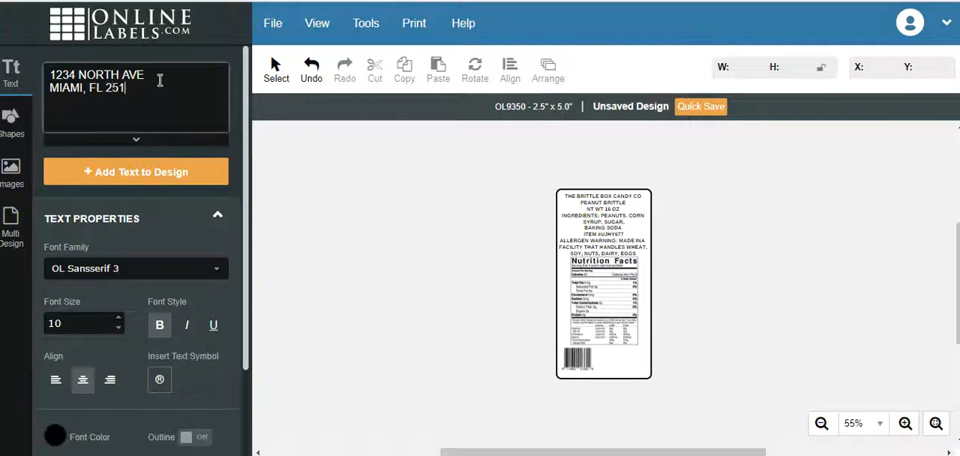
type("2")
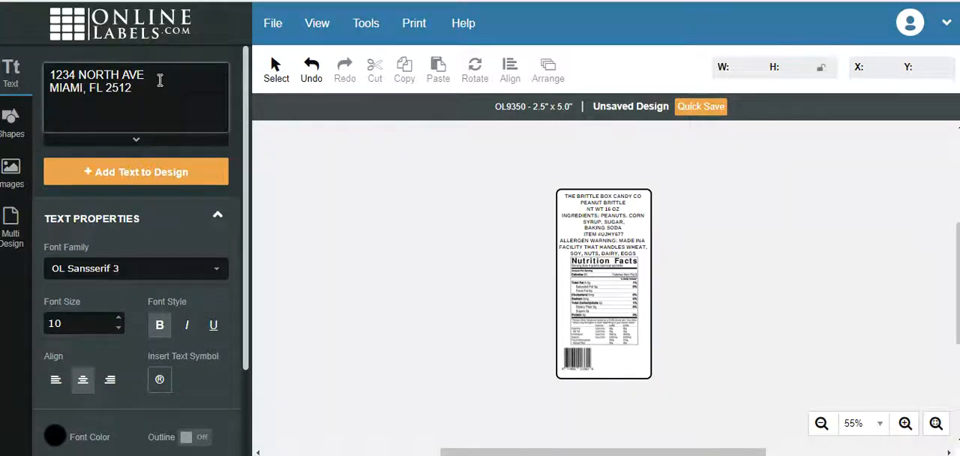
type("4")
Insert the line "THE BRITTLE BOX CANDY CO" above the address in the new text.
left_click(50, 75)
key("Return")
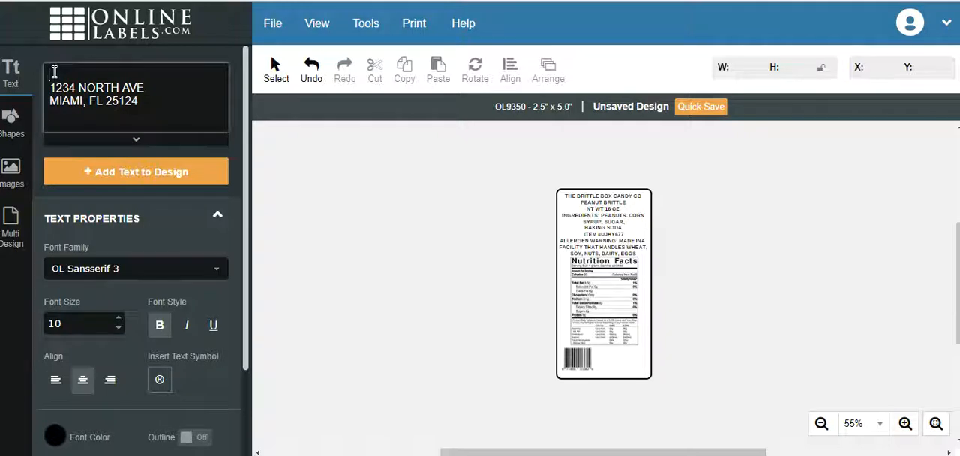
type("THE BRITTL")
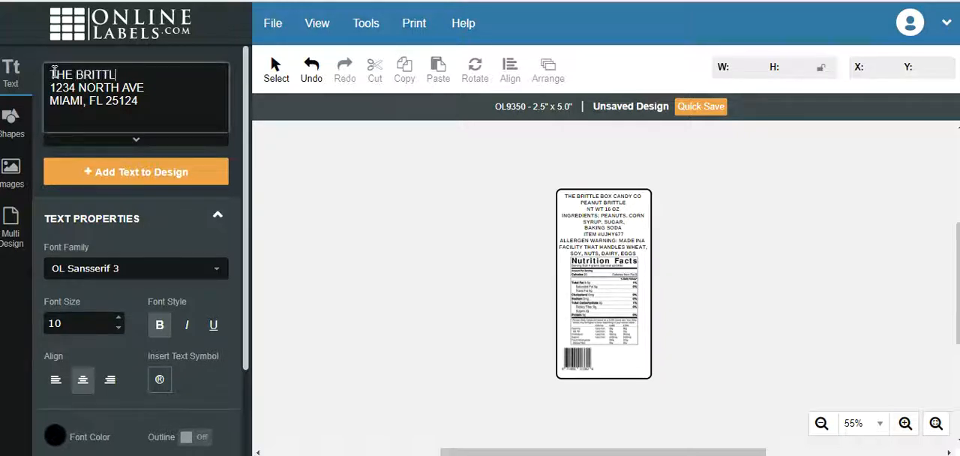
type("E BOX CANY")
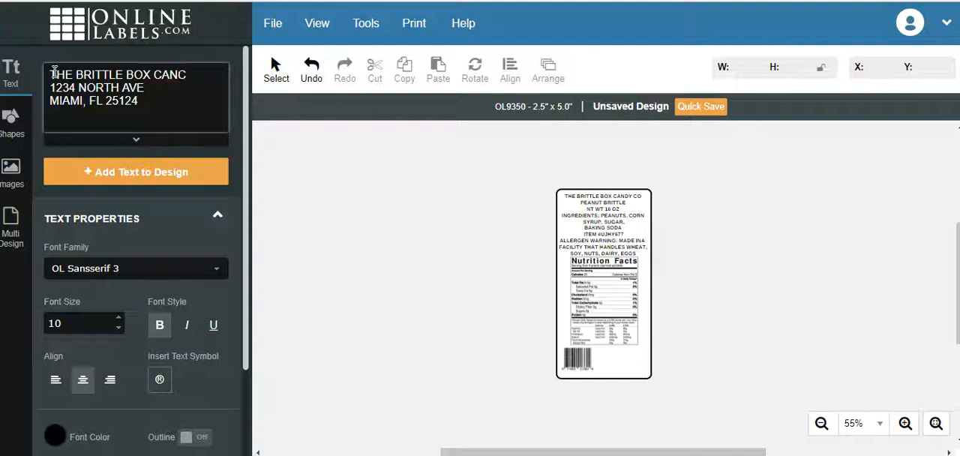
key("BackSpace")
key("BackSpace")
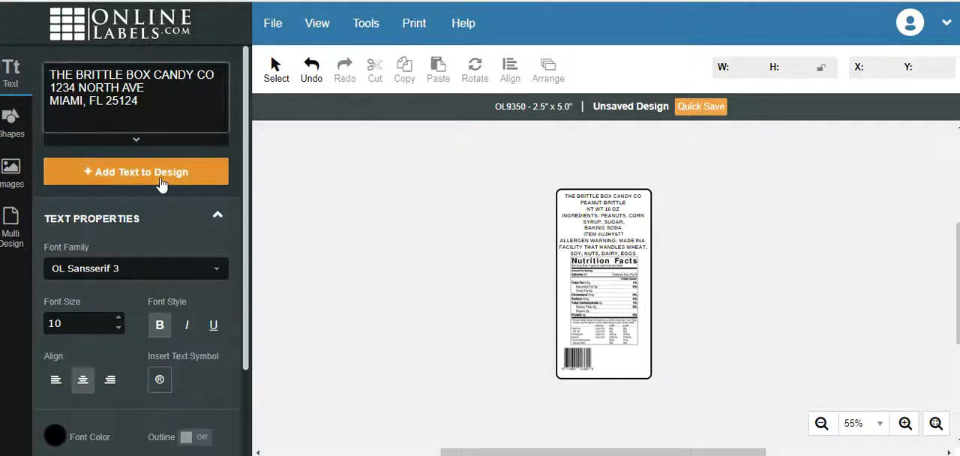
Add the company address text to the design, narrow it to about 1.45 inches and place it right of the barcode.
left_click(218, 177)
left_click_drag(303, 135, 349, 248)
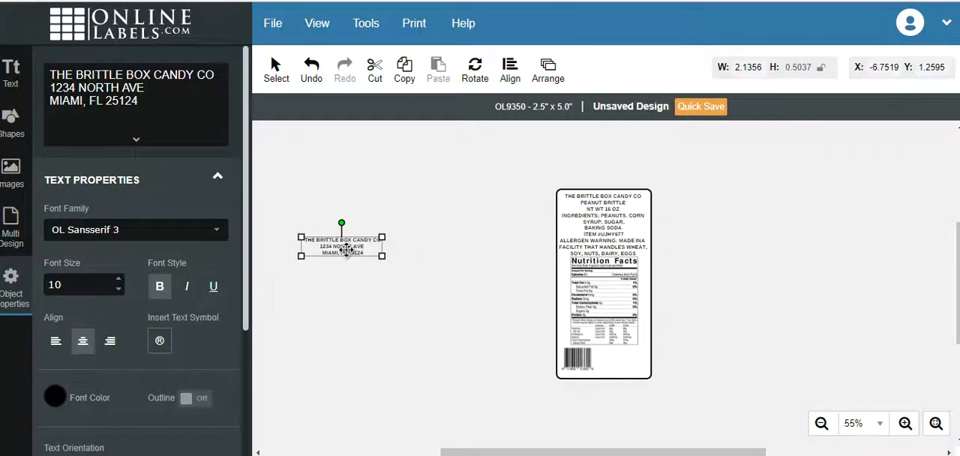
left_click_drag(347, 248, 623, 350)
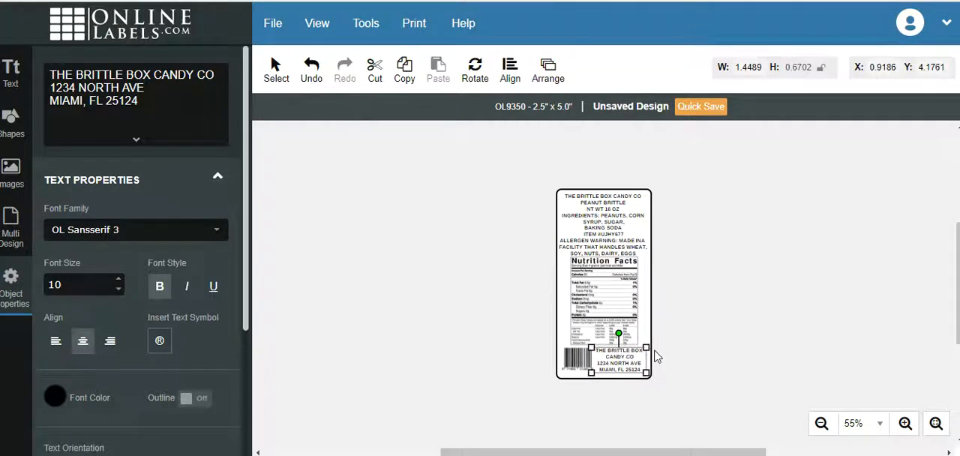
left_click(701, 328)
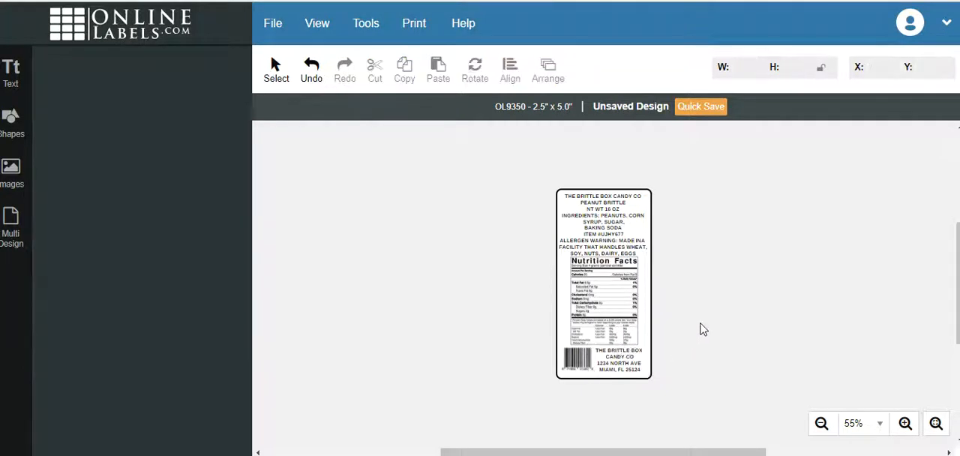
Nudge the barcode slightly down and left beside the address text, and leave it selected.
left_click(584, 371)
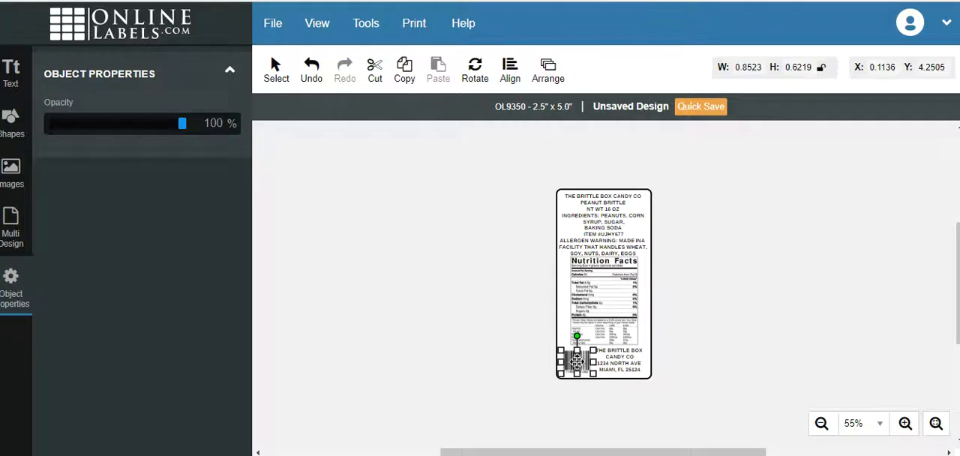
left_click(443, 275)
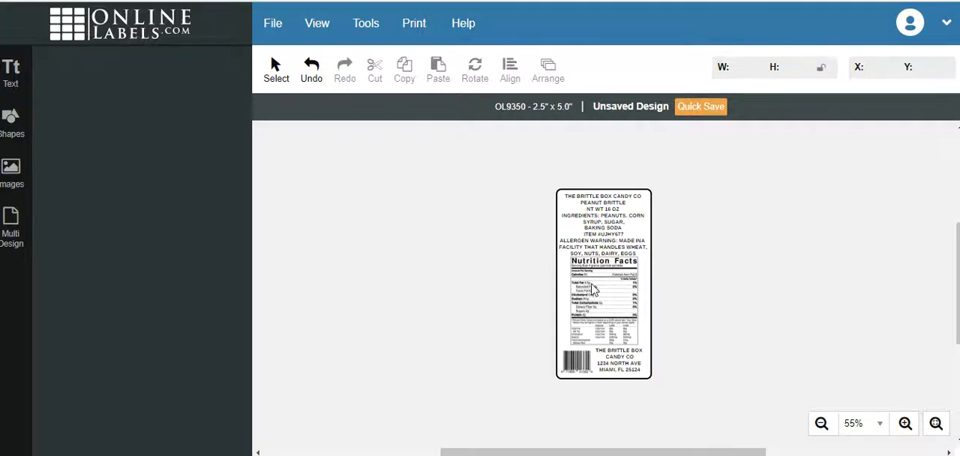
left_click(582, 365)
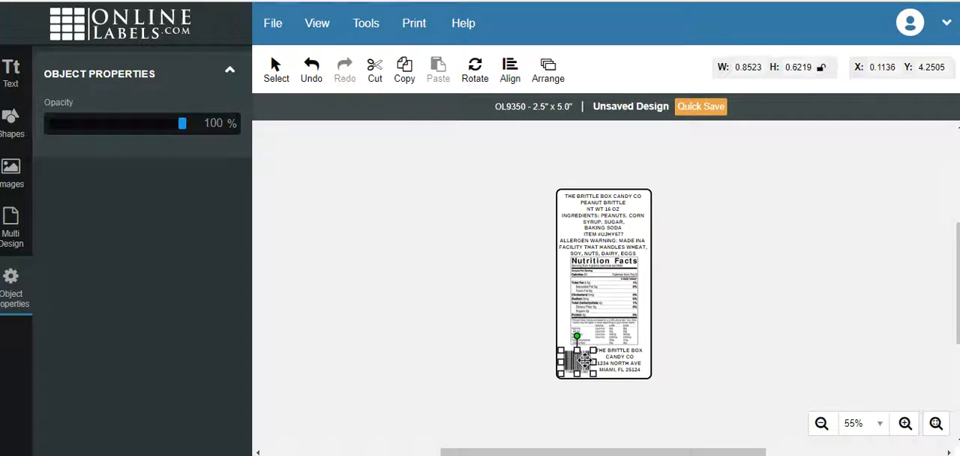
Deselect the barcode, view the print choices and the download and preview options for the label, and close them without printing.
left_click(520, 345)
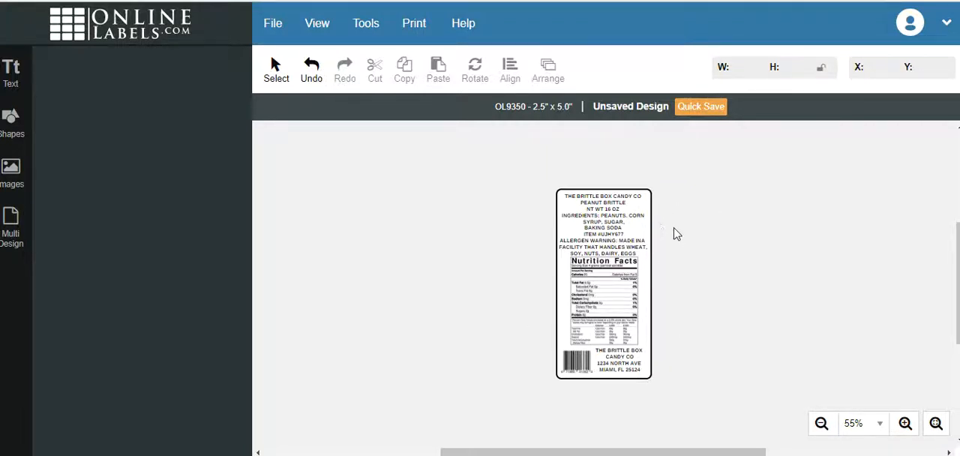
left_click(316, 23)
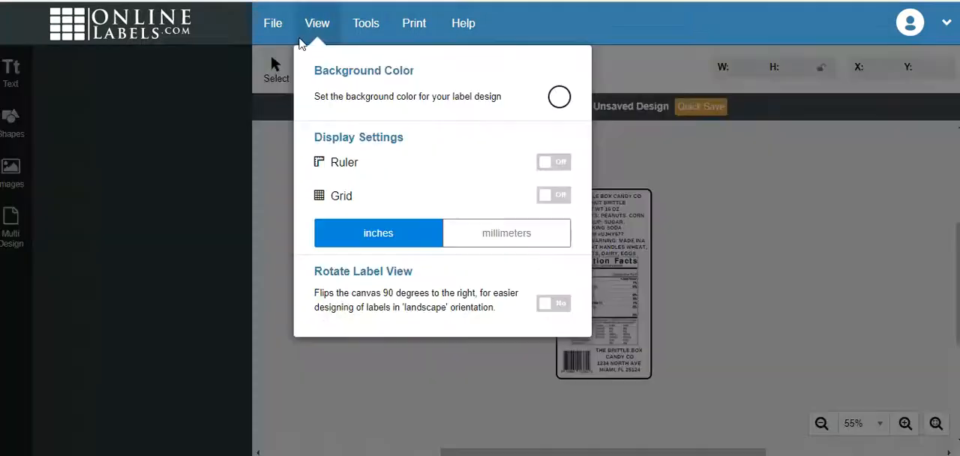
left_click(416, 24)
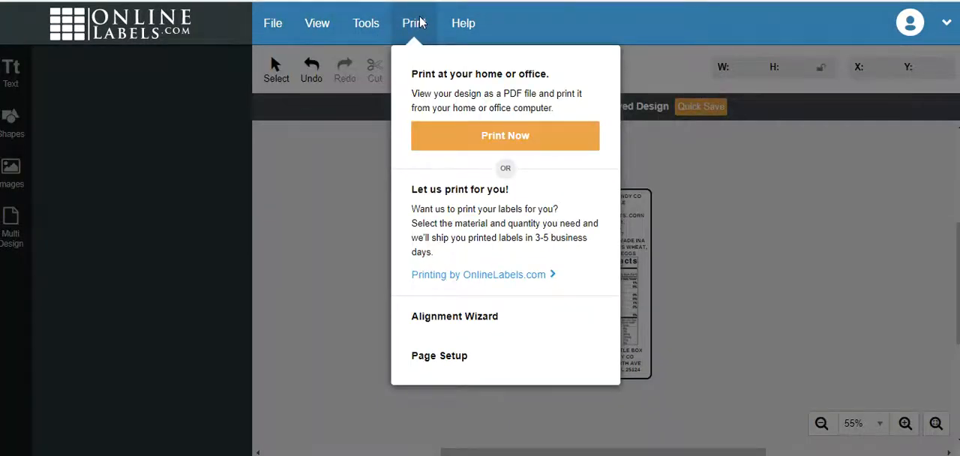
left_click(497, 136)
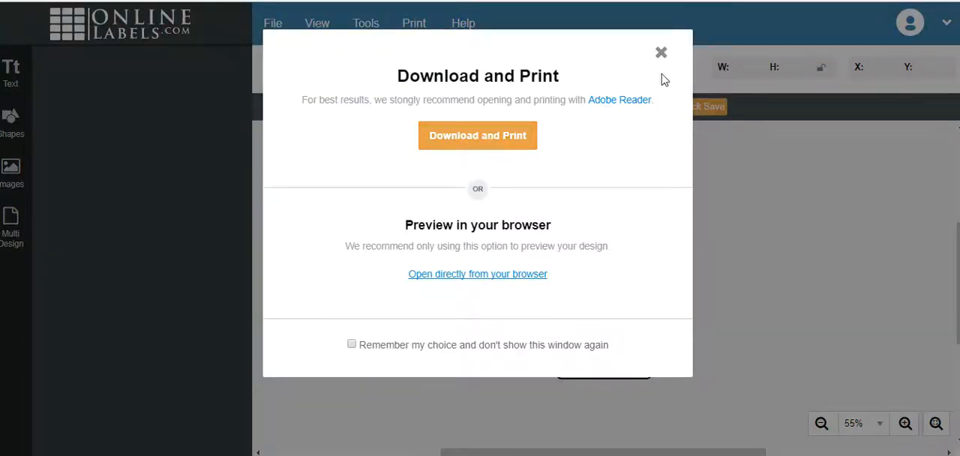
left_click(662, 54)
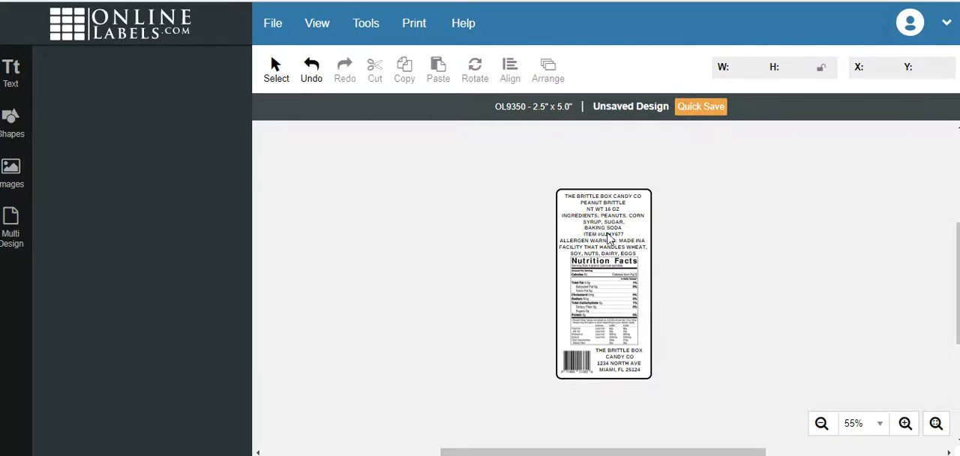
Move the product and allergen text off the label to its left, widen it to about 4 inches and narrow it to about 2.32 inches.
left_click(609, 219)
left_click_drag(609, 219, 473, 244)
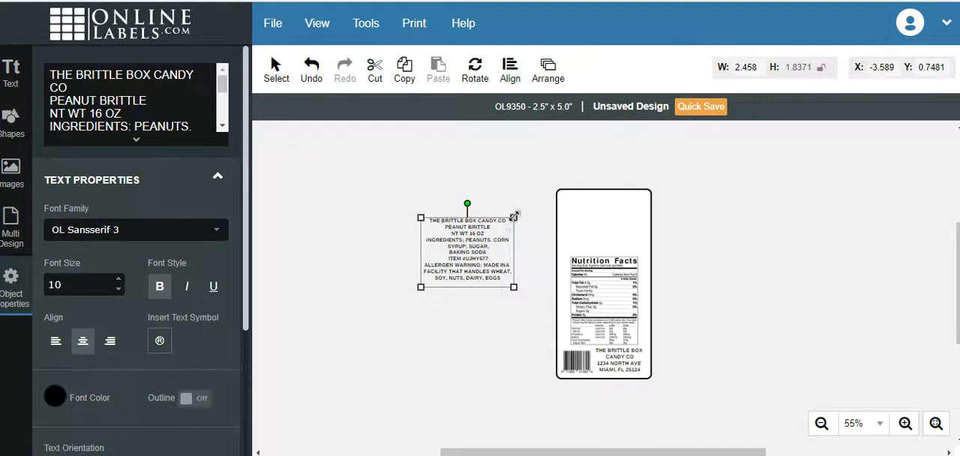
left_click_drag(516, 215, 573, 200)
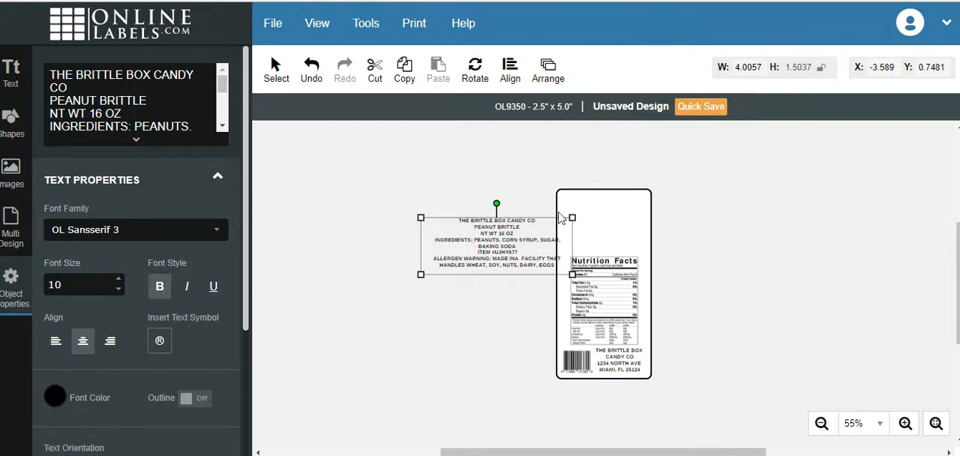
left_click_drag(573, 217, 510, 223)
mouse_move(510, 293)
left_mouse_down()
mouse_move(508, 281)
mouse_move(509, 293)
left_mouse_up()
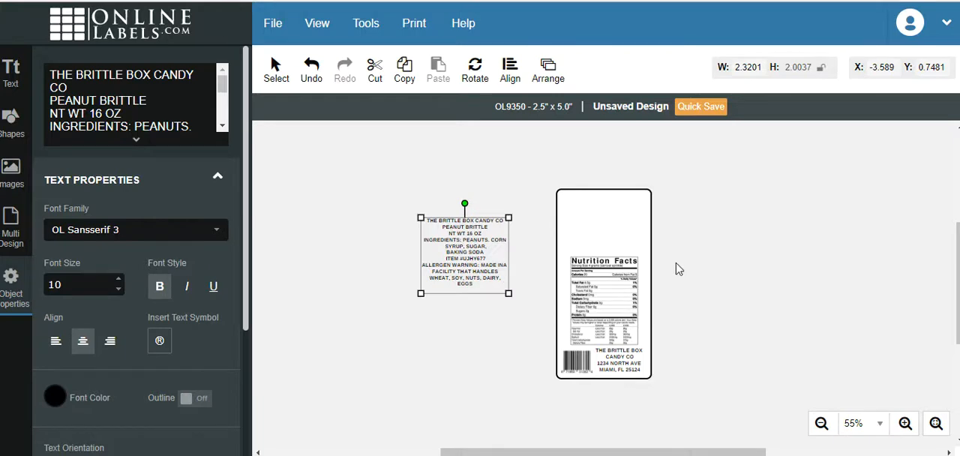